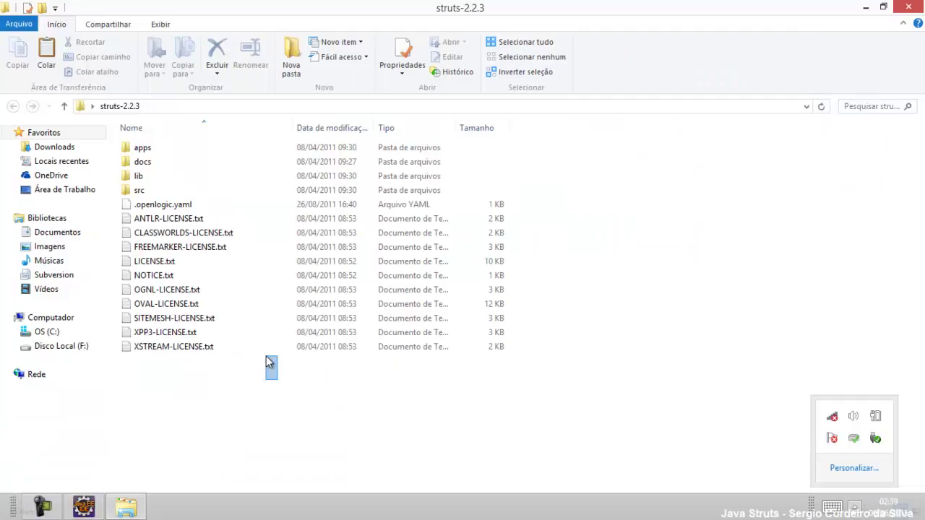
Open the lib folder inside struts-2.2.3 and go to the end of its JAR file list.
ctrl+click(142, 180)
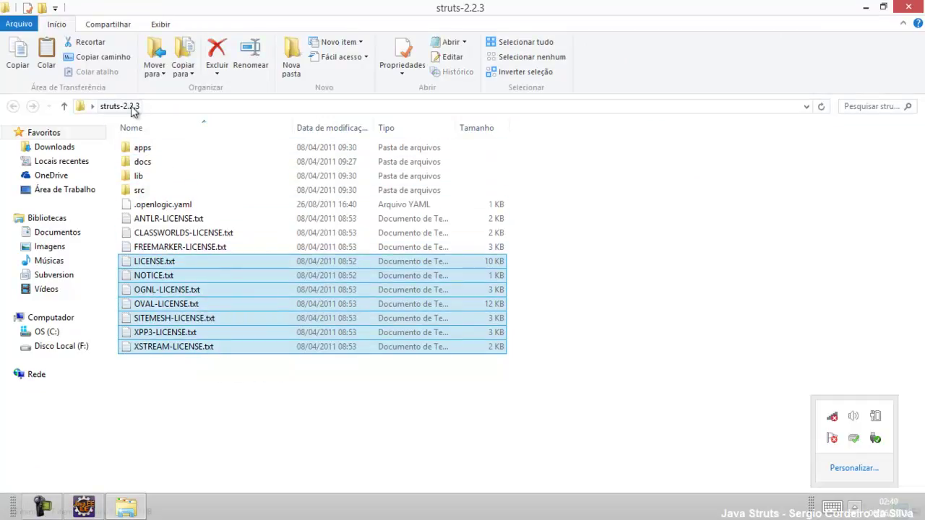
click(139, 179)
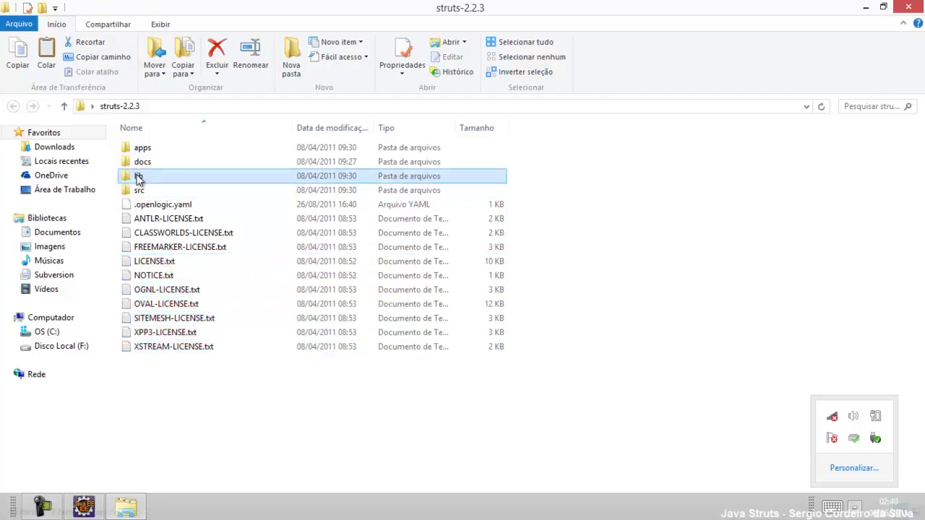
double_click(139, 179)
scroll(628, 309, down, 2)
scroll(628, 309, down, 7)
scroll(568, 380, down, 8)
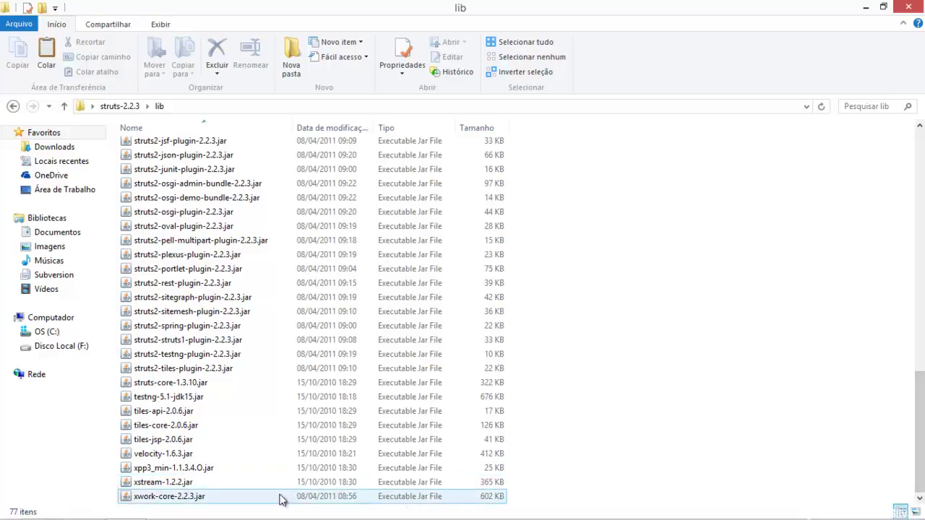
click(153, 497)
ctrl+click(155, 482)
ctrl+click(180, 468)
ctrl+click(262, 432)
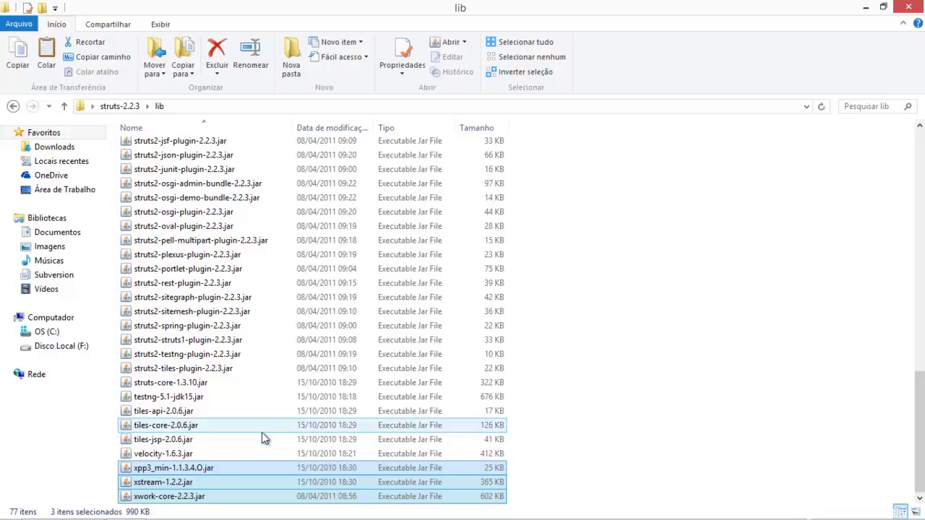
click(195, 453)
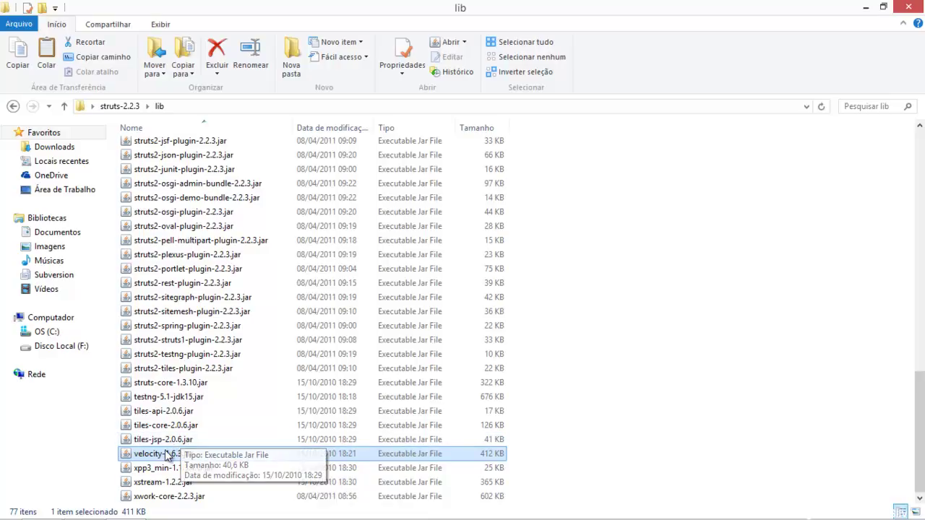
click(165, 453)
right_click(166, 454)
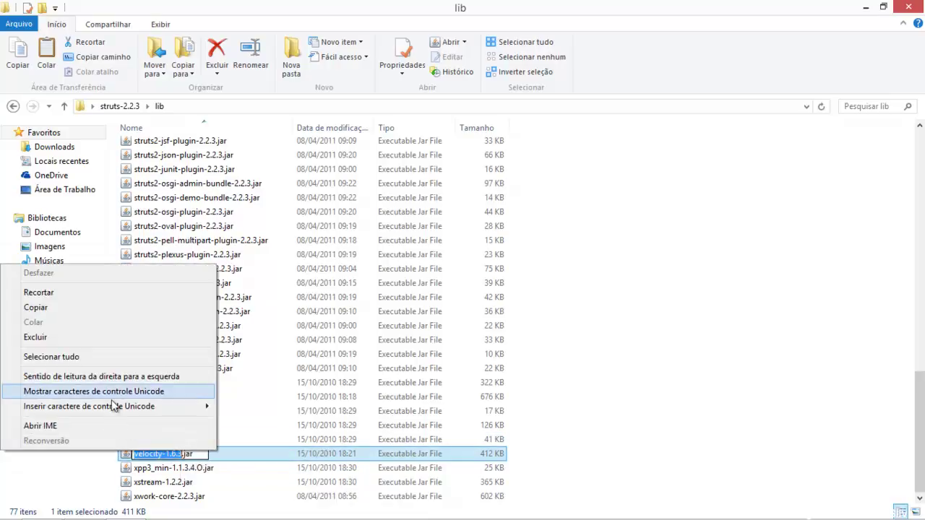
click(500, 371)
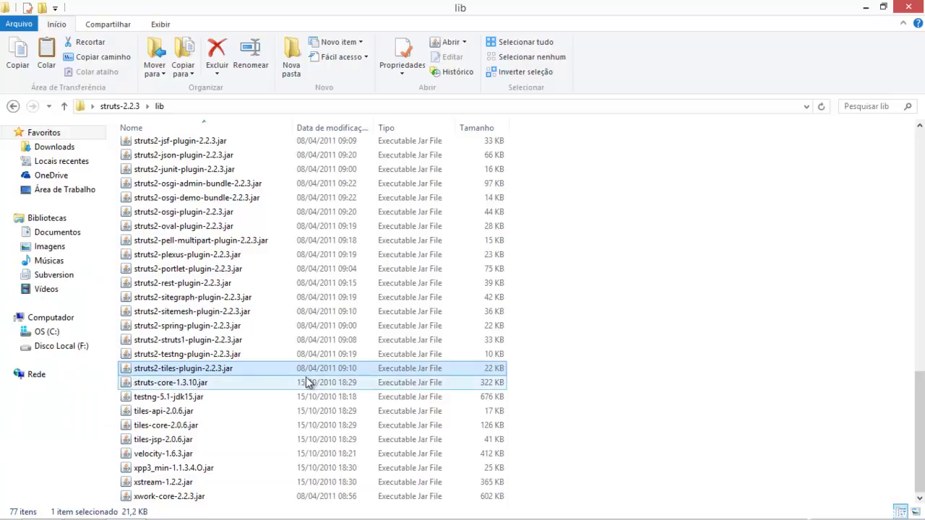
click(192, 341)
Delete antlr-2.7.2.jar and aopalliance-1.0.jar from the lib folder.
scroll(291, 318, up, 5)
scroll(291, 316, up, 12)
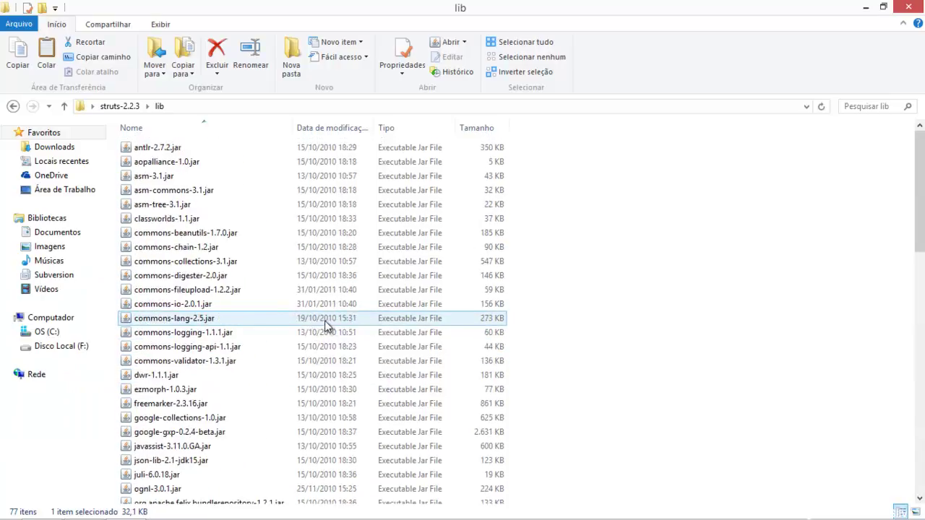
click(163, 150)
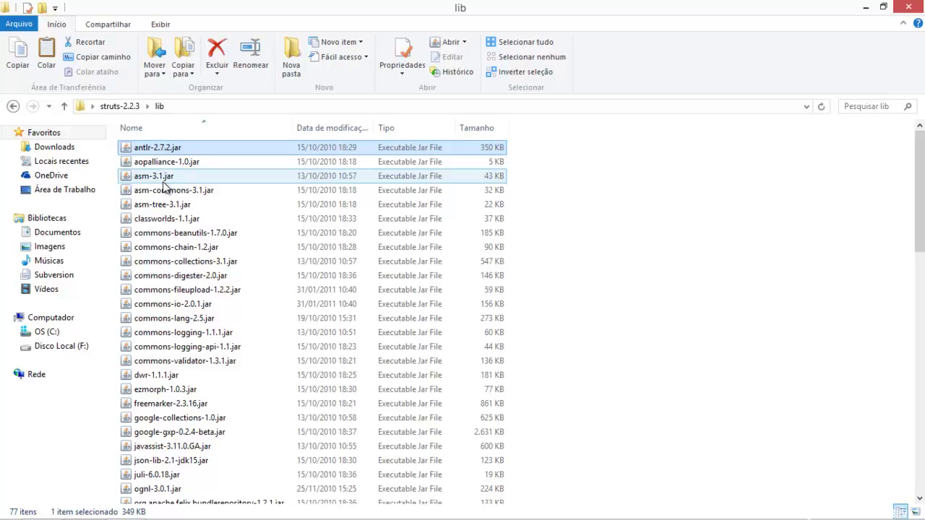
click(165, 160)
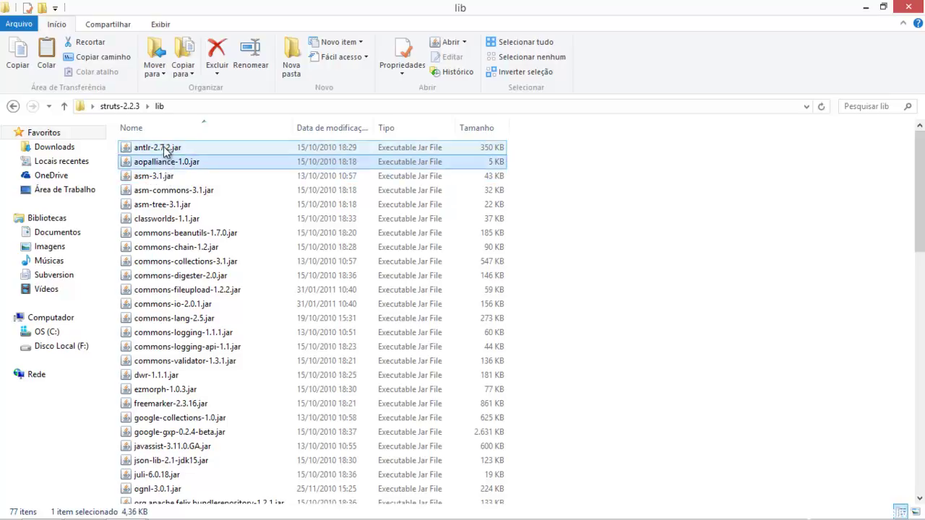
ctrl+click(153, 147)
right_click(163, 166)
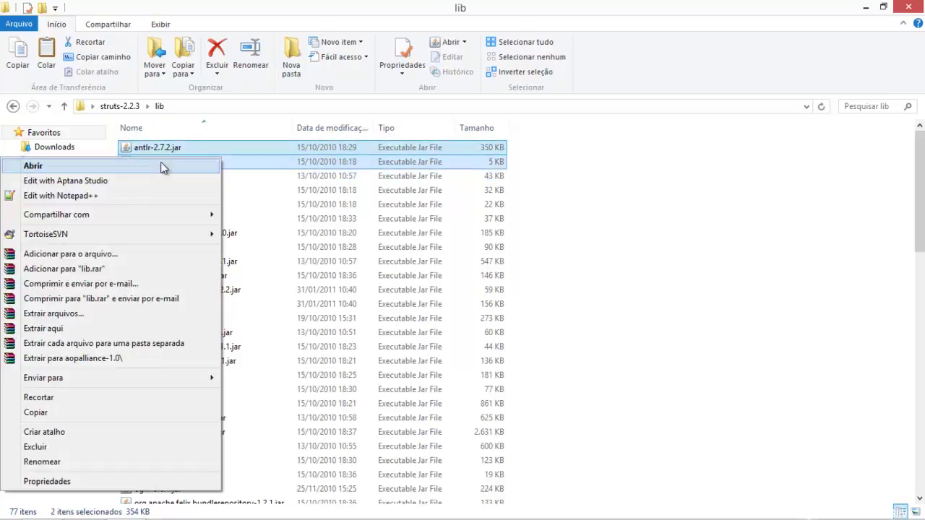
click(64, 447)
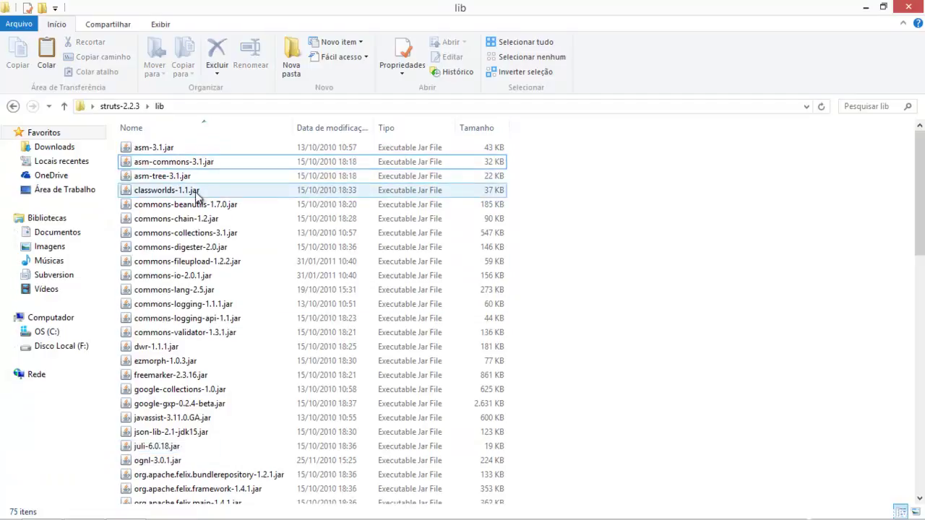
Delete asm-commons-3.1.jar, asm-tree-3.1.jar and classworlds-1.1.jar from the lib folder.
click(179, 177)
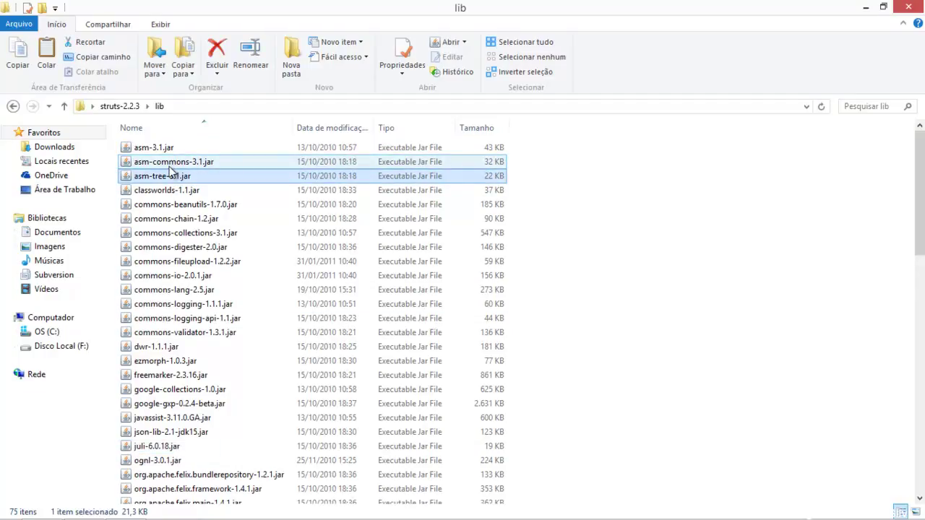
ctrl+click(174, 161)
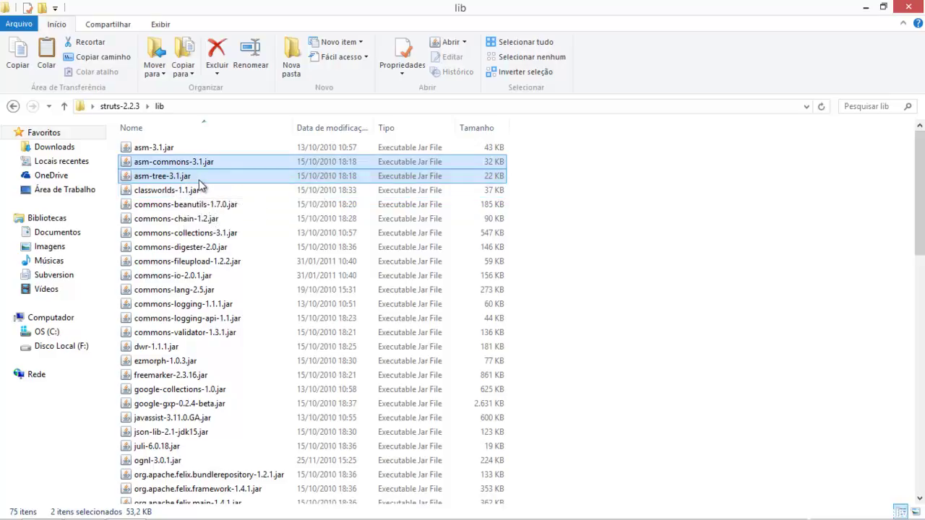
ctrl+click(193, 189)
right_click(175, 173)
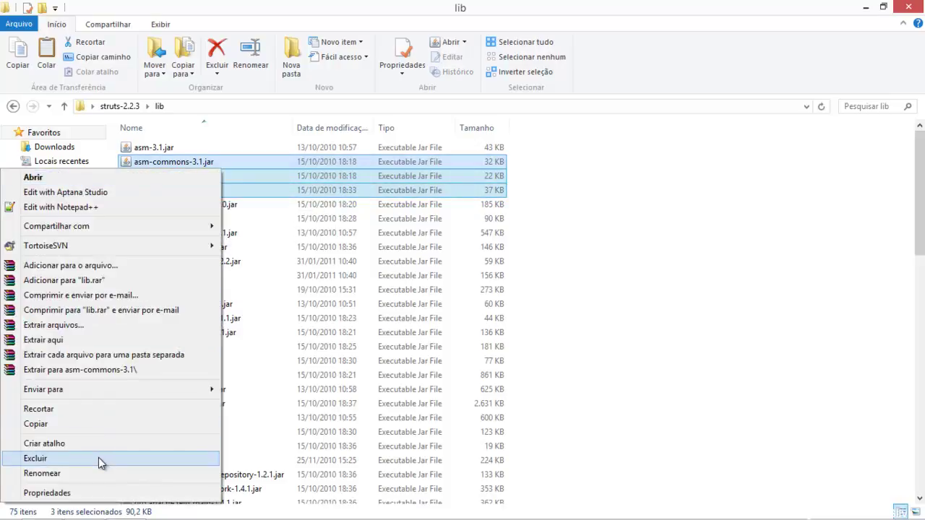
click(102, 459)
Delete dwr-1.1.1.jar and ezmorph-1.0.3.jar from the lib folder.
click(162, 318)
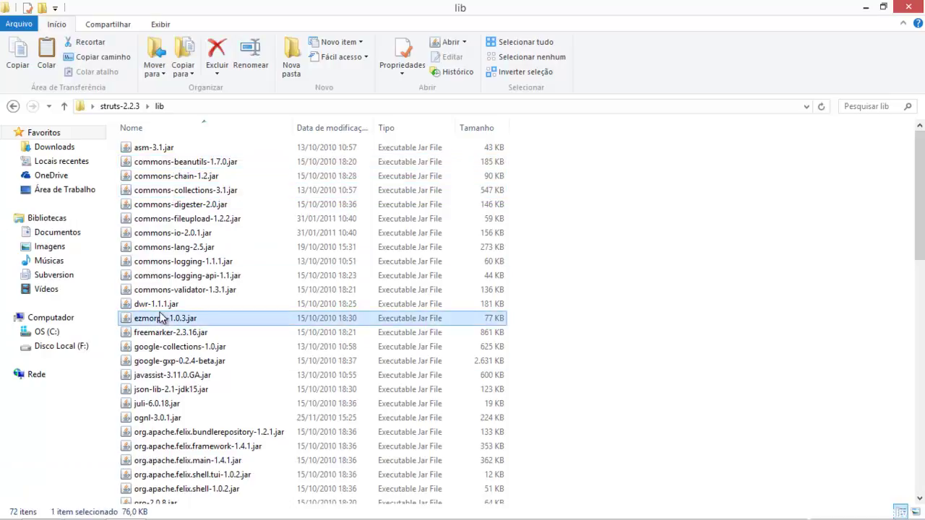
click(161, 306)
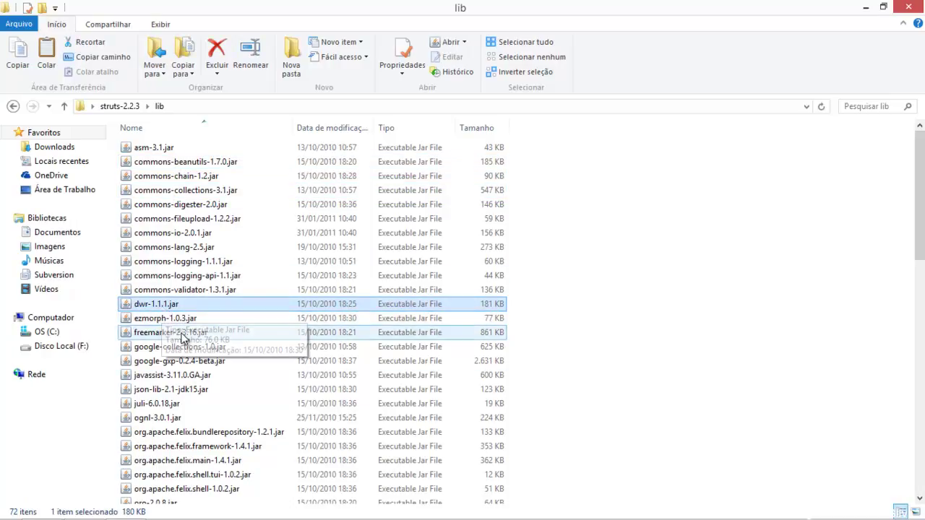
ctrl+click(174, 317)
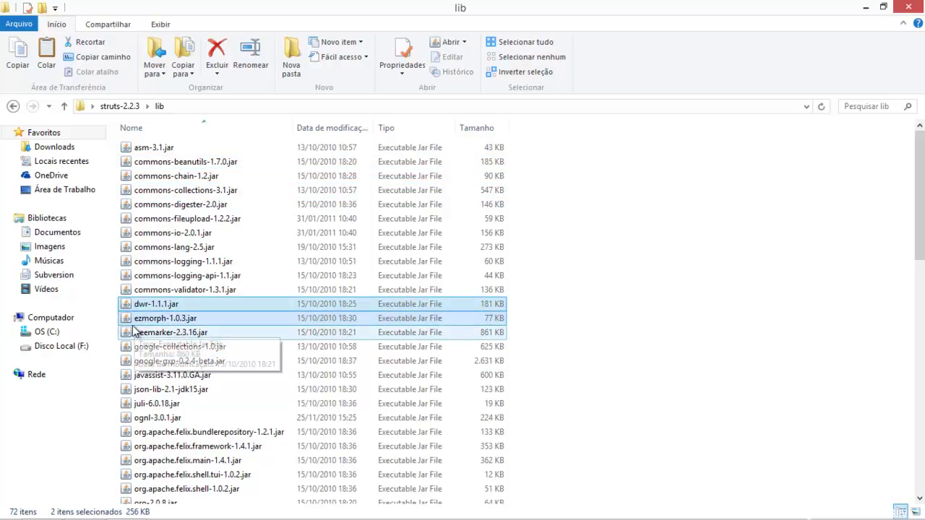
right_click(172, 320)
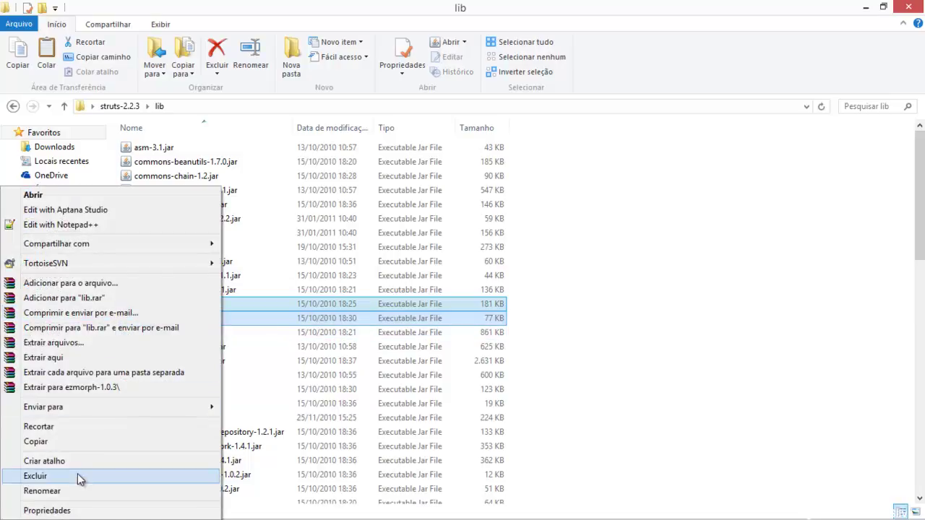
click(77, 473)
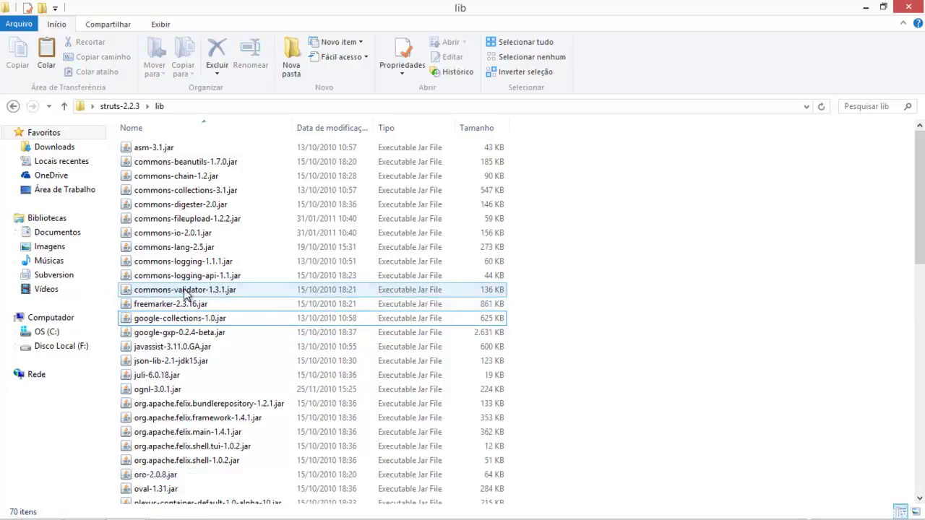
click(179, 261)
click(176, 205)
click(171, 190)
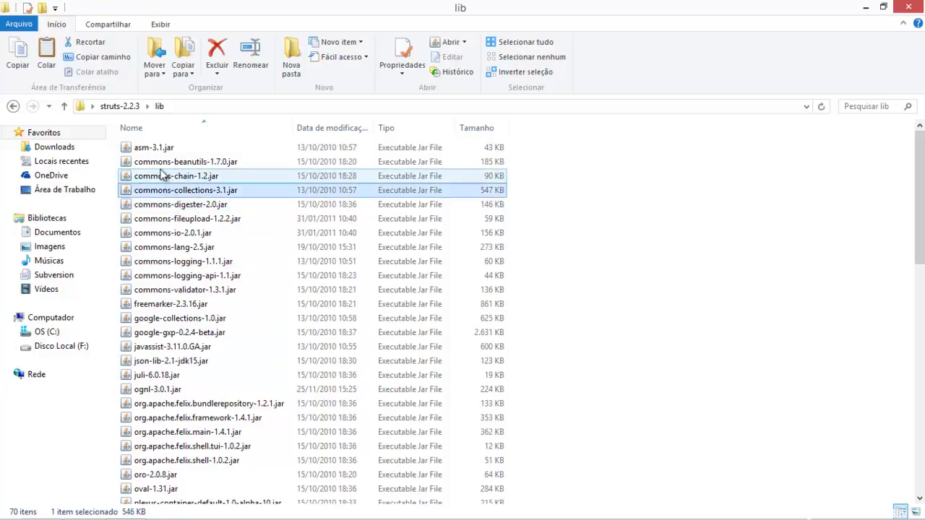
click(163, 162)
click(162, 179)
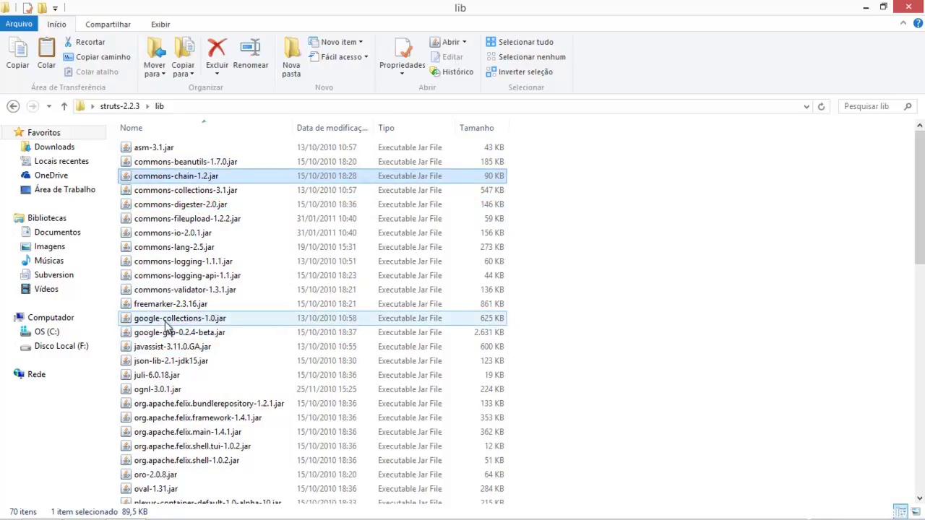
Delete google-collections-1.0.jar and google-gxp-0.2.4-beta.jar from the lib folder.
click(152, 331)
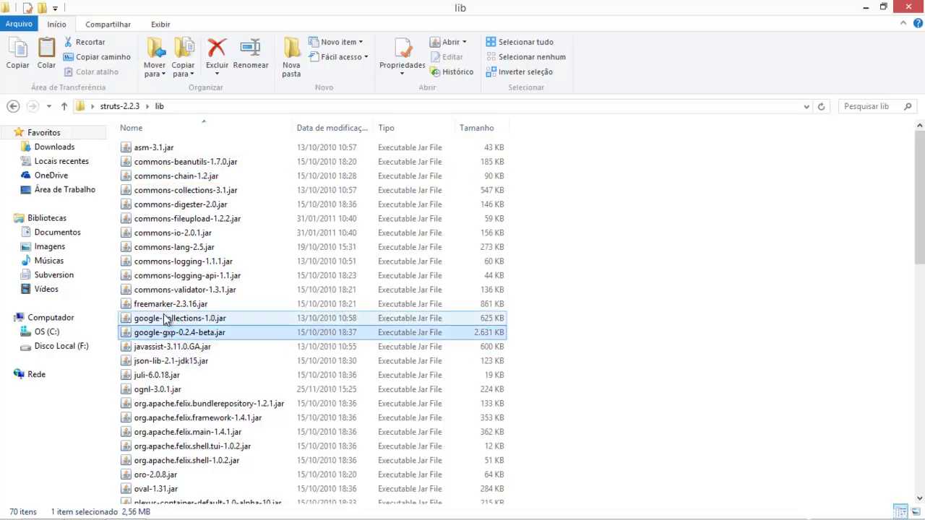
ctrl+click(157, 321)
right_click(146, 317)
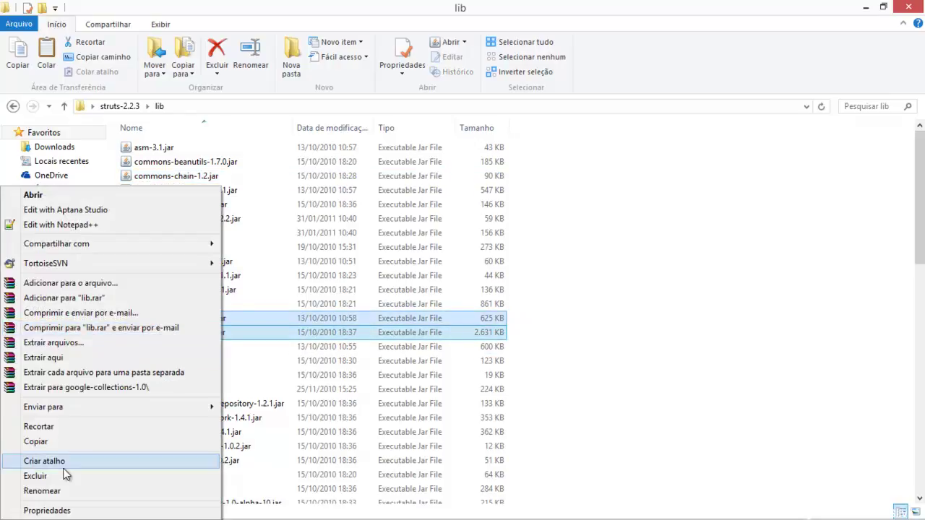
click(64, 476)
Delete juli-6.0.18.jar from the lib folder.
click(164, 320)
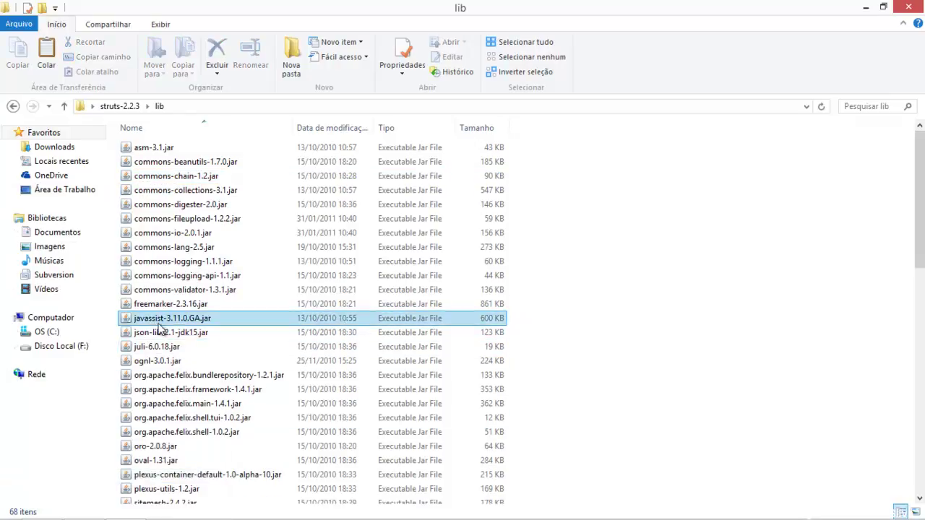
click(170, 332)
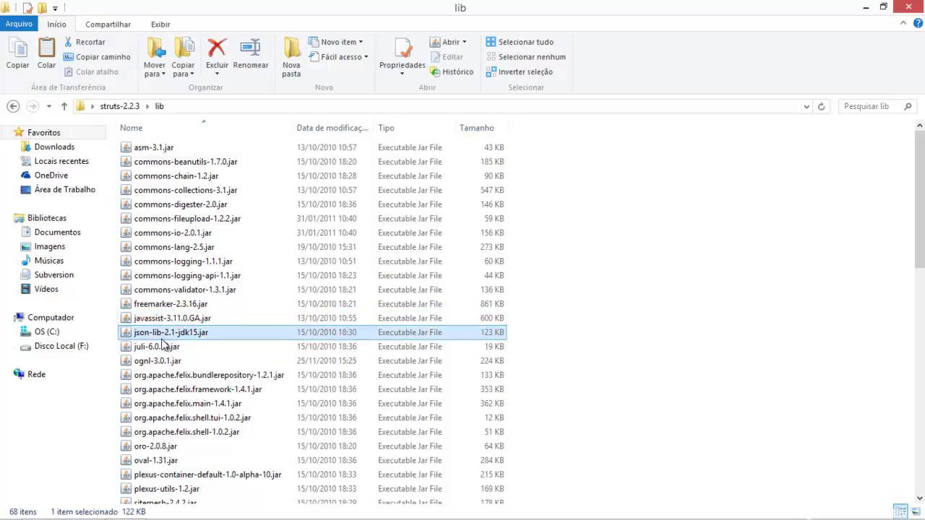
click(155, 352)
right_click(155, 352)
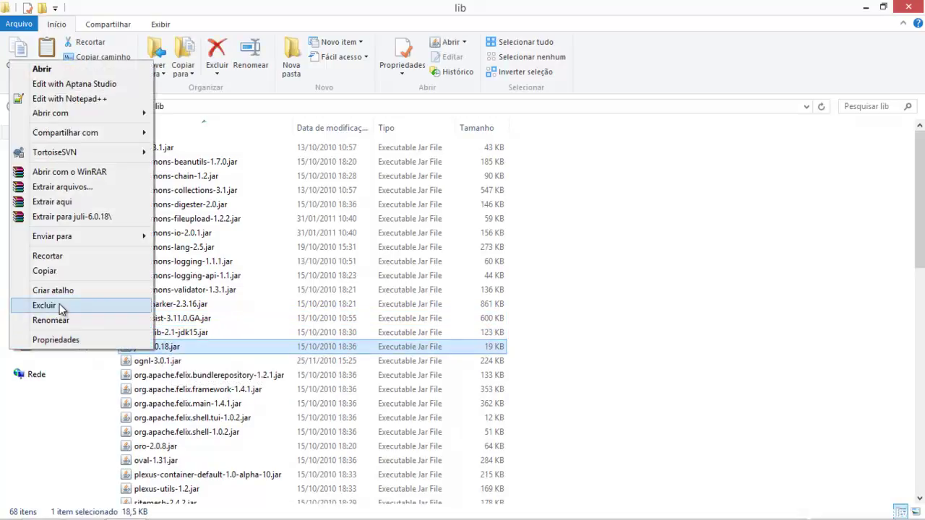
click(182, 351)
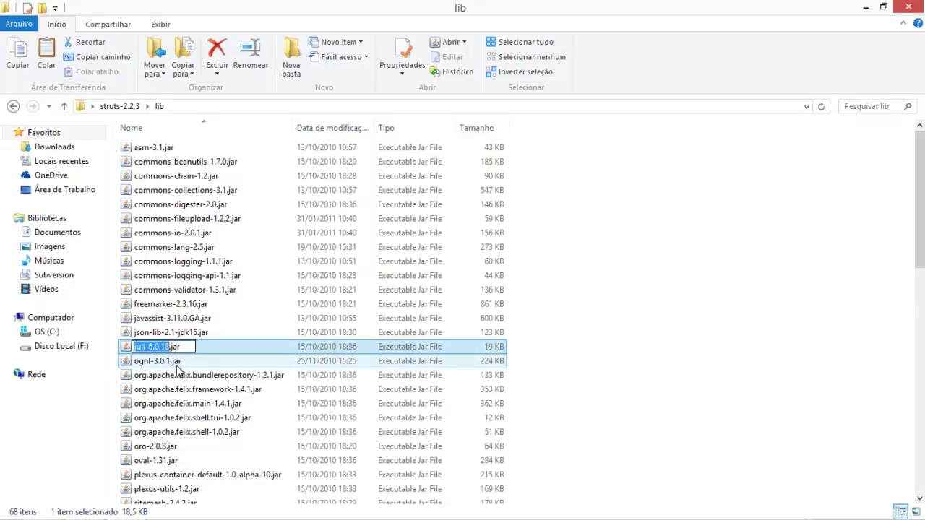
click(177, 367)
click(156, 350)
right_click(153, 346)
click(43, 298)
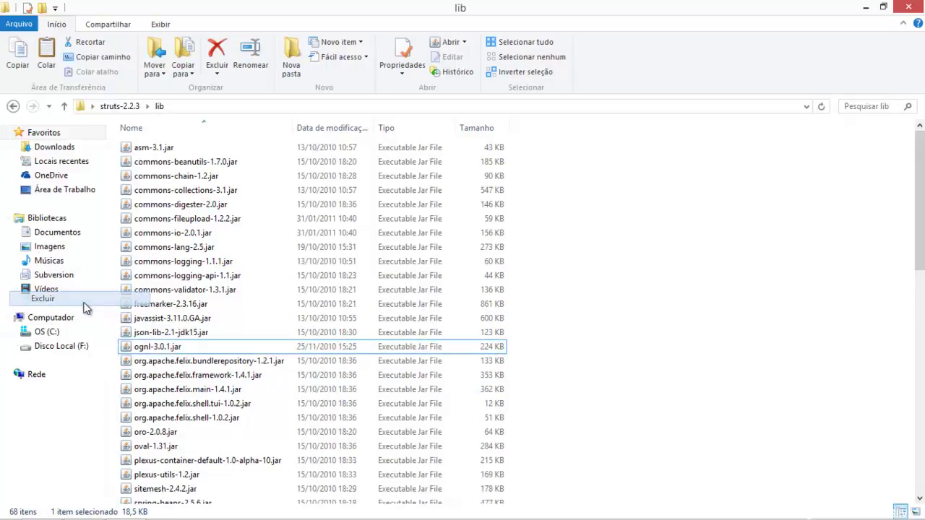
Delete the five org.apache.felix JAR files, from bundlerepository-1.2.1 through shell-1.0.2, from the lib folder.
click(163, 361)
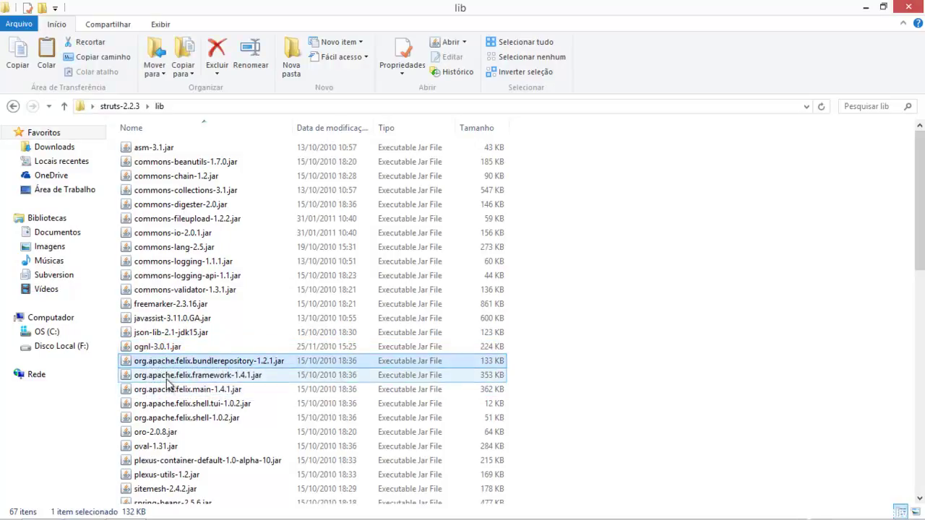
shift+click(168, 403)
shift+click(169, 418)
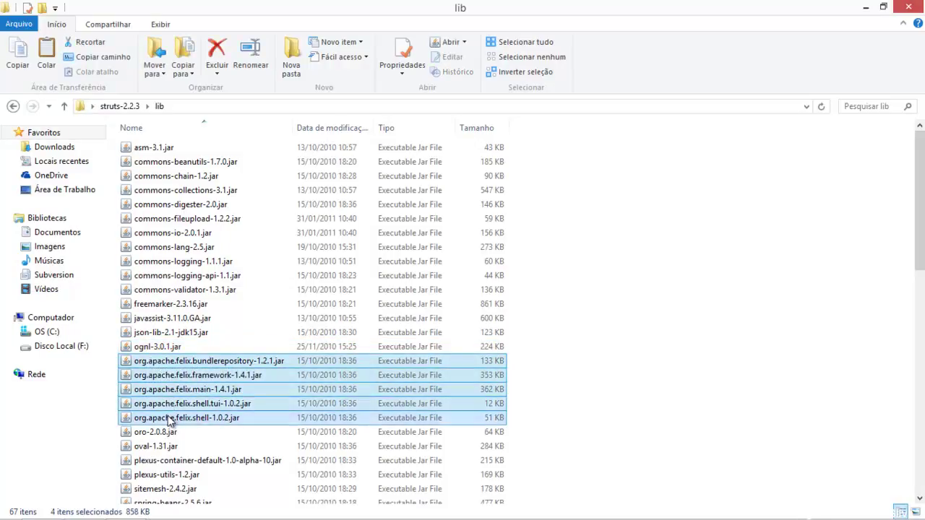
right_click(169, 417)
click(118, 372)
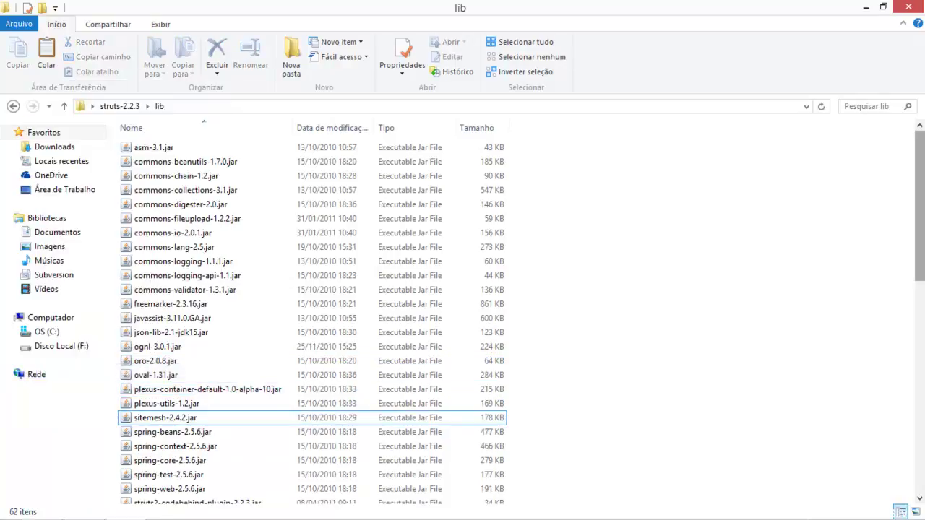
Delete sitemesh-2.4.2.jar from the lib folder.
scroll(330, 262, down, 3)
click(154, 291)
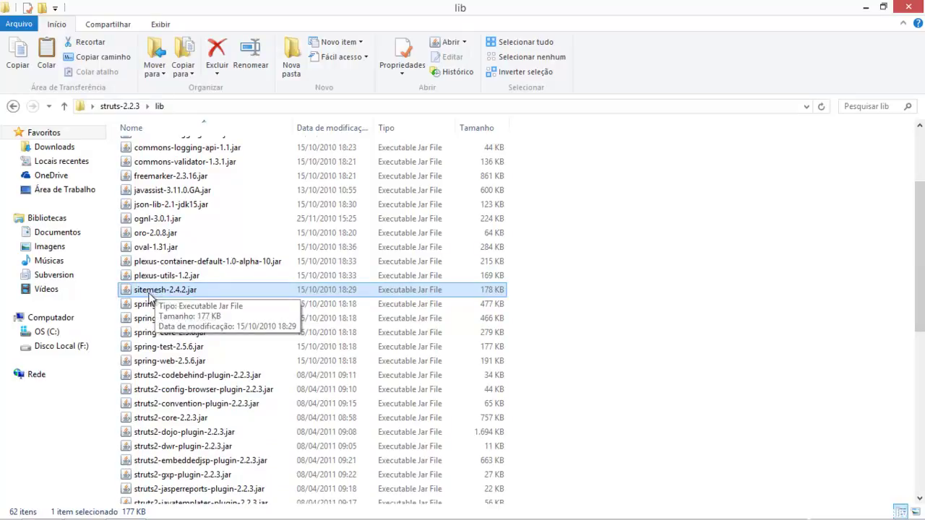
right_click(153, 292)
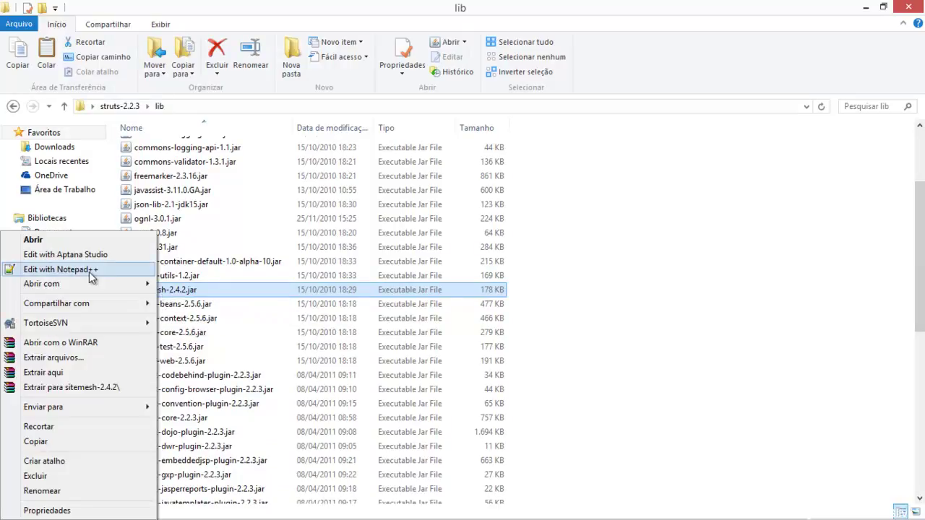
click(62, 475)
Delete plexus-container-default-1.0-alpha-10.jar and plexus-utils-1.2.jar from the lib folder.
click(180, 275)
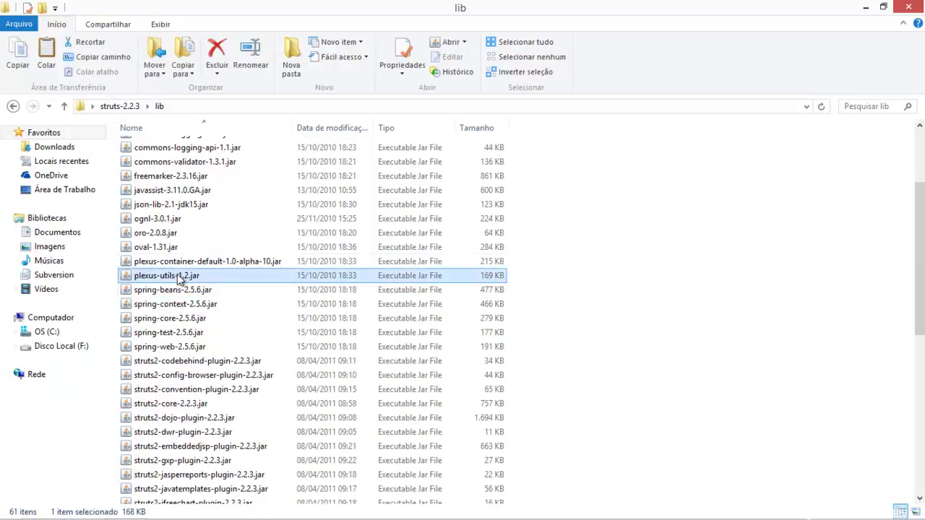
right_click(174, 264)
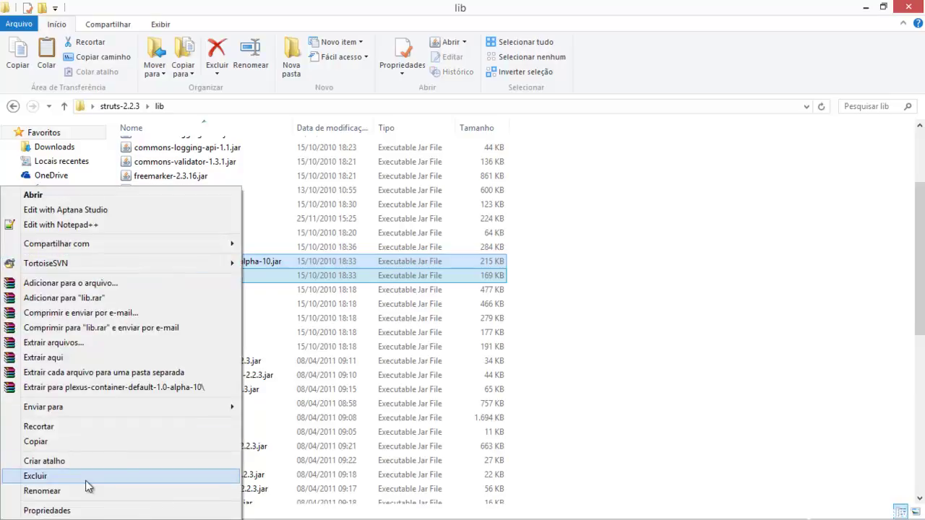
click(72, 473)
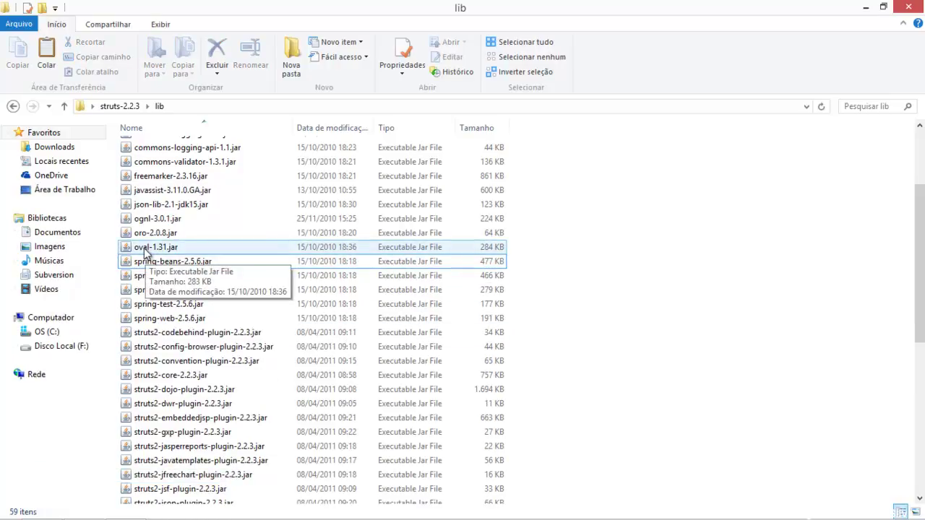
Delete oro-2.0.8.jar and oval-1.31.jar from the lib folder.
click(149, 251)
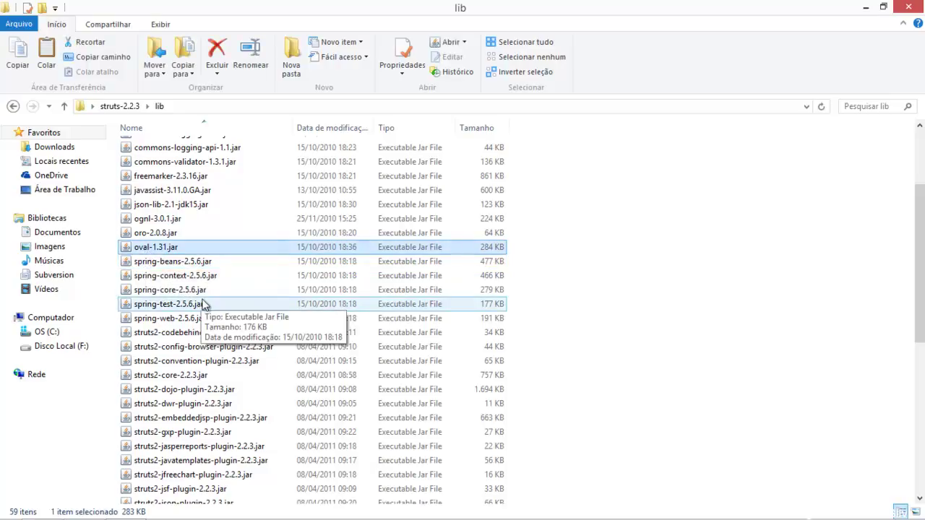
ctrl+click(156, 233)
right_click(165, 246)
click(93, 476)
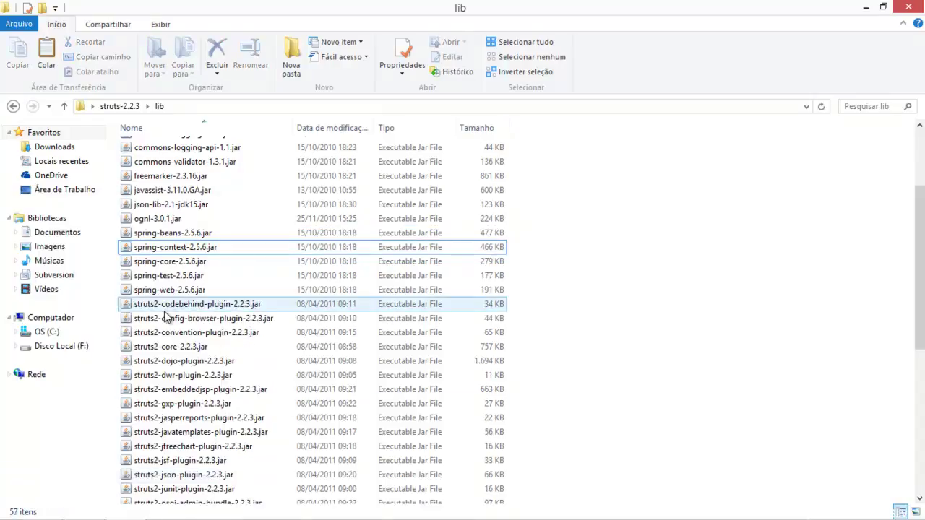
Delete the five Spring 2.5.6 JAR files (beans, context, core, test and web) from the lib folder.
drag(167, 297, 166, 232)
right_click(166, 233)
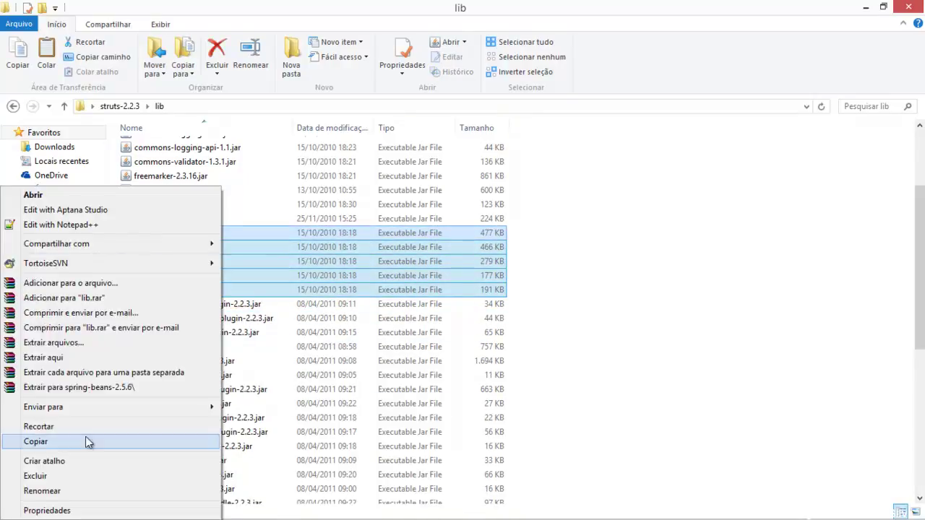
click(74, 479)
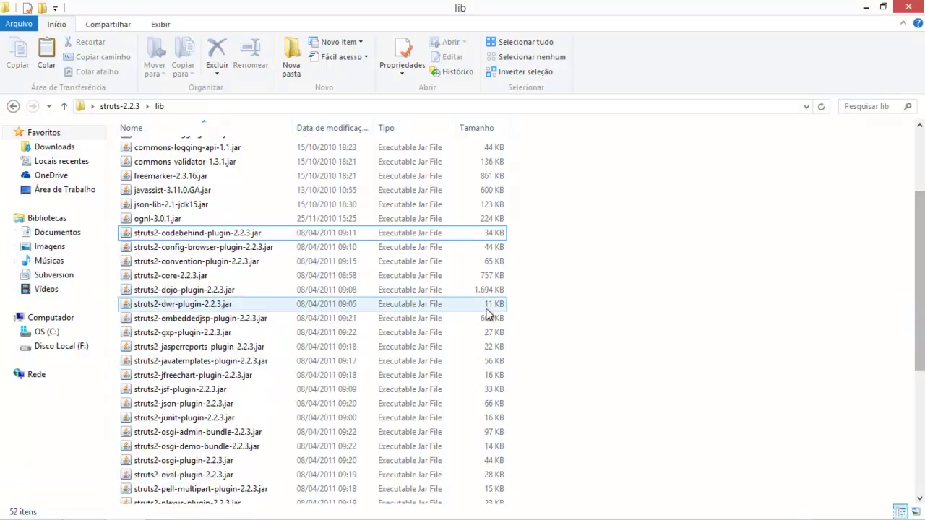
Delete the struts2 2.2.3 JAR files codebehind through convention, dojo through jsf, and osgi-admin-bundle through spring, keeping core, json and junit.
click(190, 247)
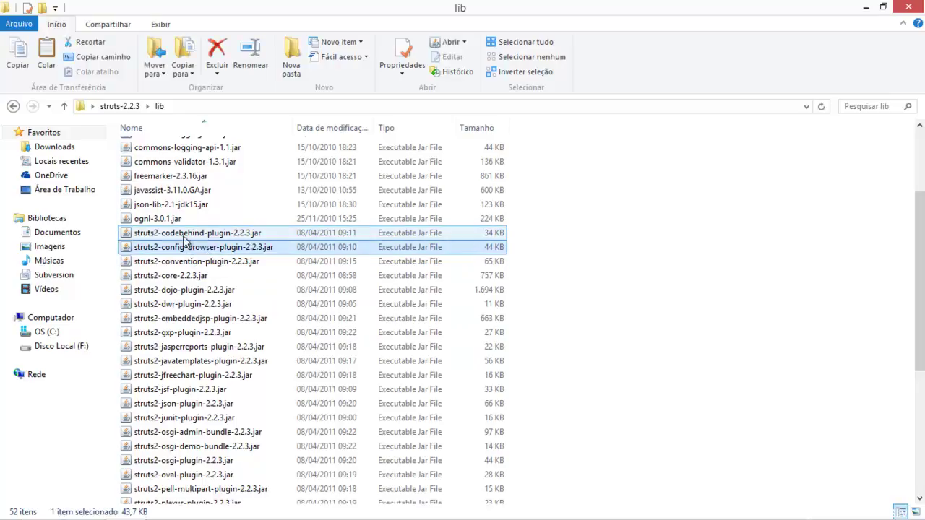
ctrl+click(187, 235)
ctrl+click(221, 263)
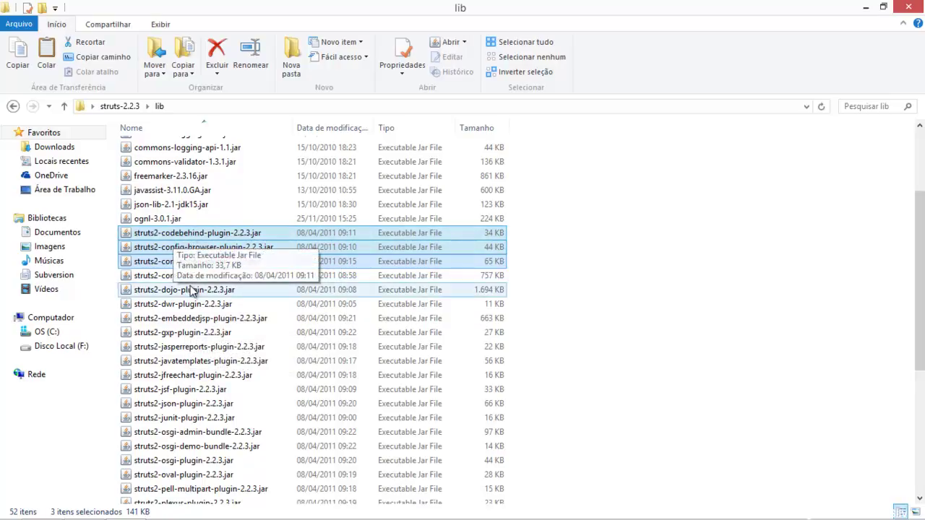
ctrl+click(186, 290)
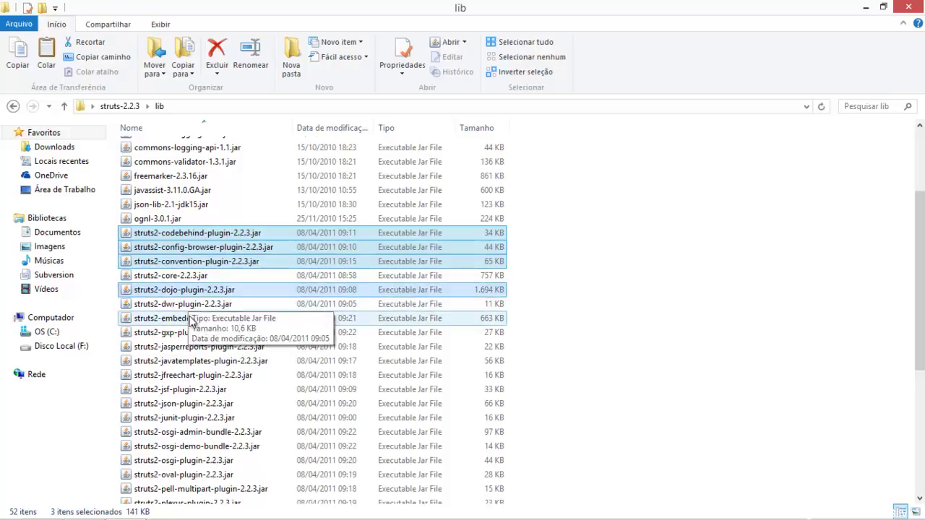
ctrl+click(185, 304)
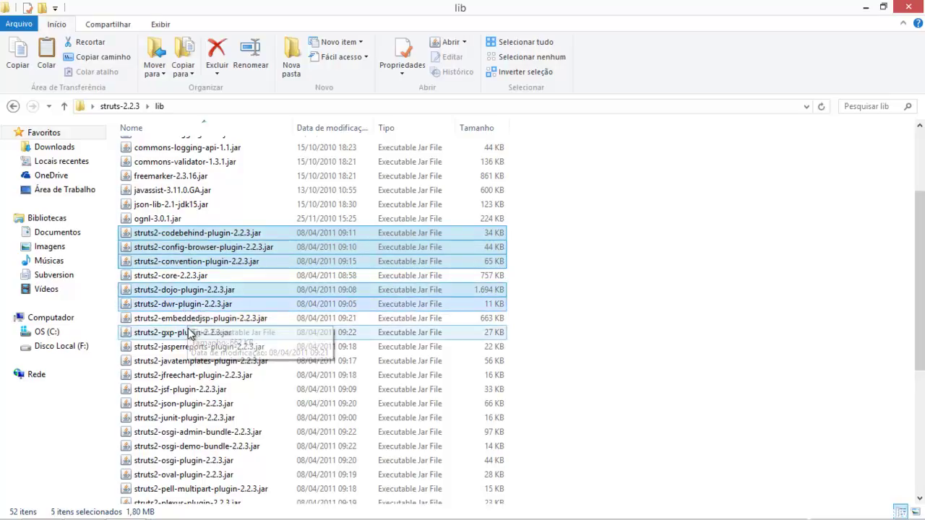
ctrl+click(190, 319)
ctrl+click(192, 336)
ctrl+click(194, 349)
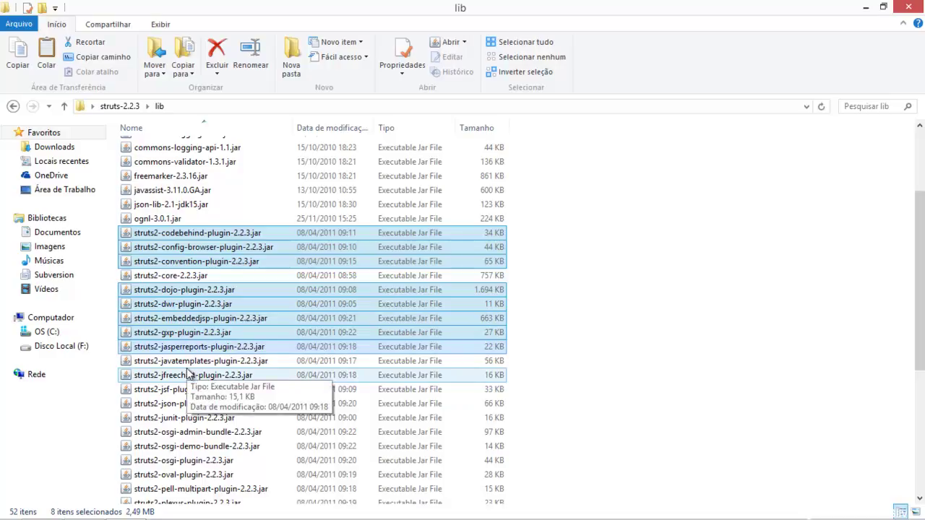
ctrl+click(187, 367)
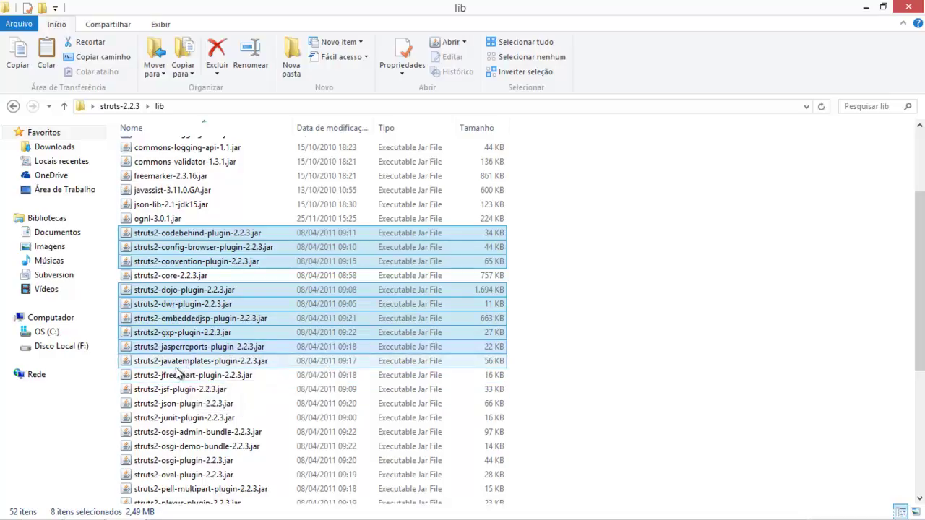
ctrl+click(181, 363)
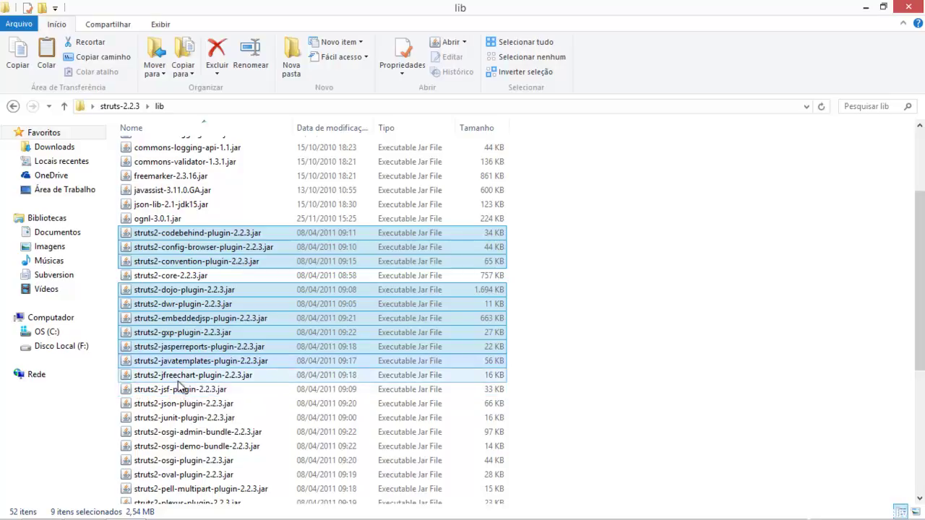
ctrl+click(184, 378)
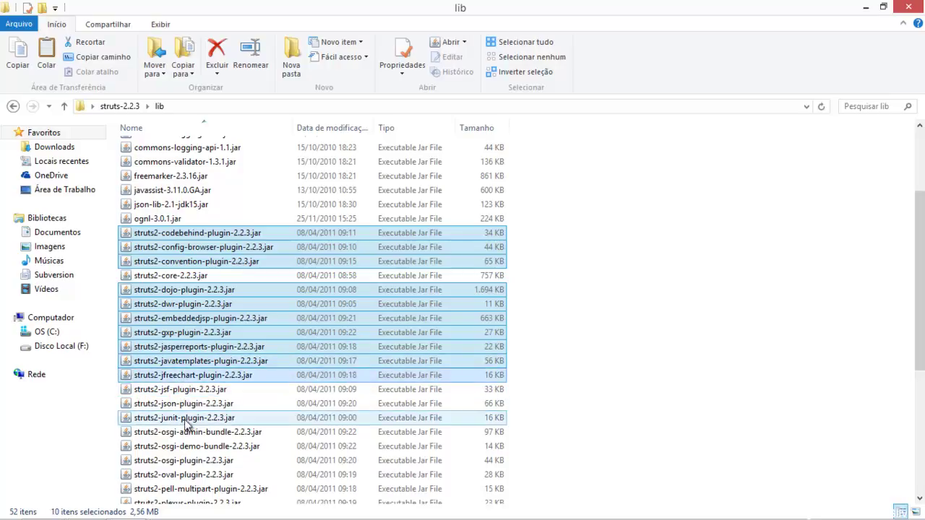
ctrl+click(185, 391)
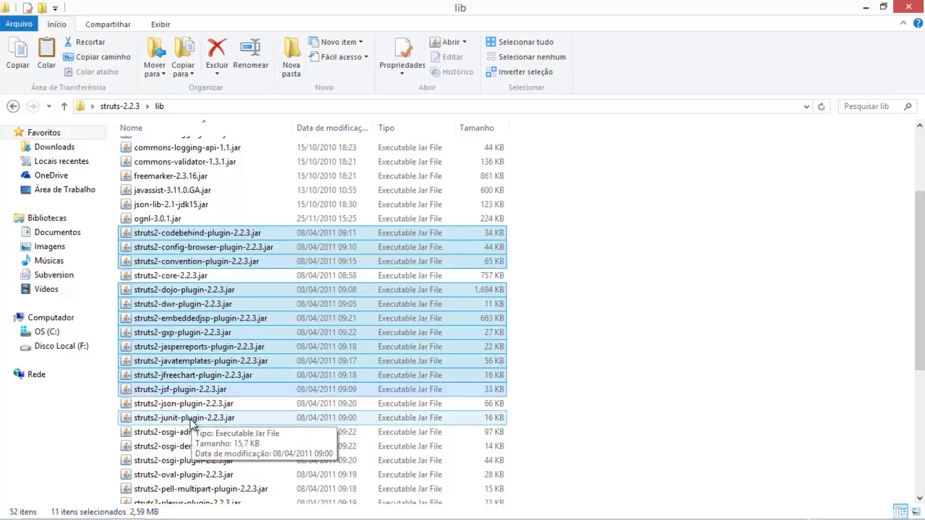
ctrl+click(189, 418)
ctrl+click(189, 418)
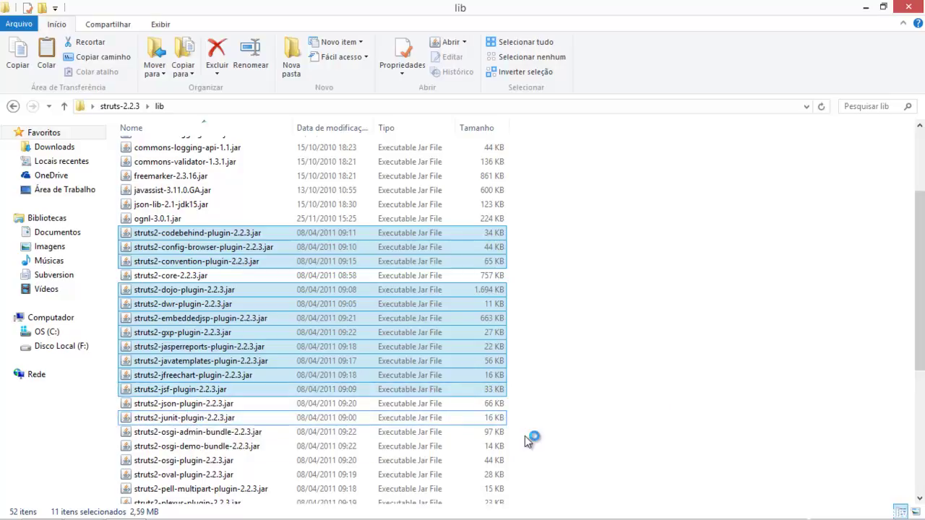
scroll(189, 418, down, 3)
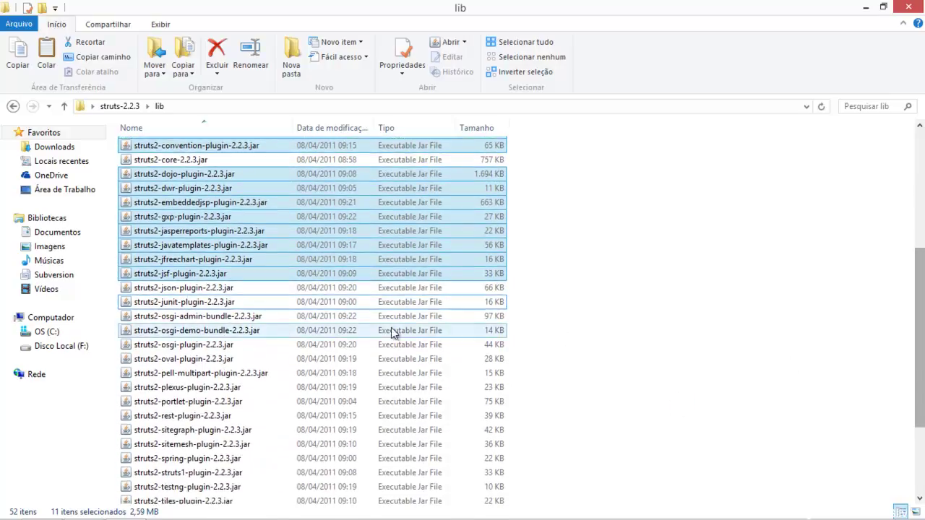
ctrl+click(191, 320)
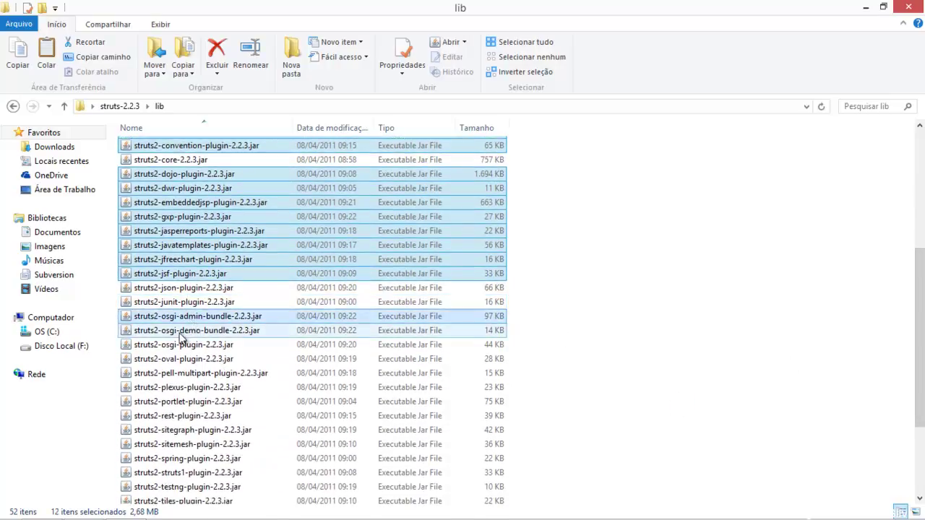
ctrl+click(180, 332)
ctrl+click(181, 345)
ctrl+click(181, 359)
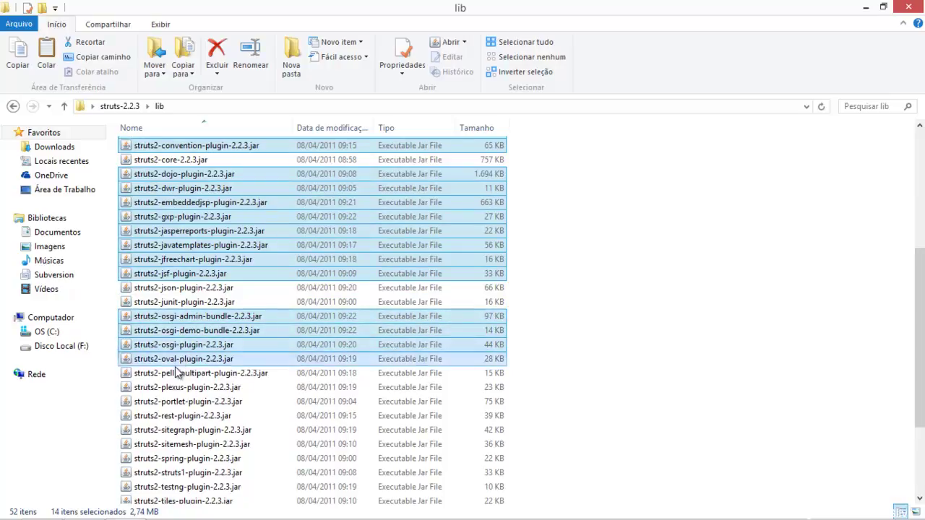
ctrl+click(181, 374)
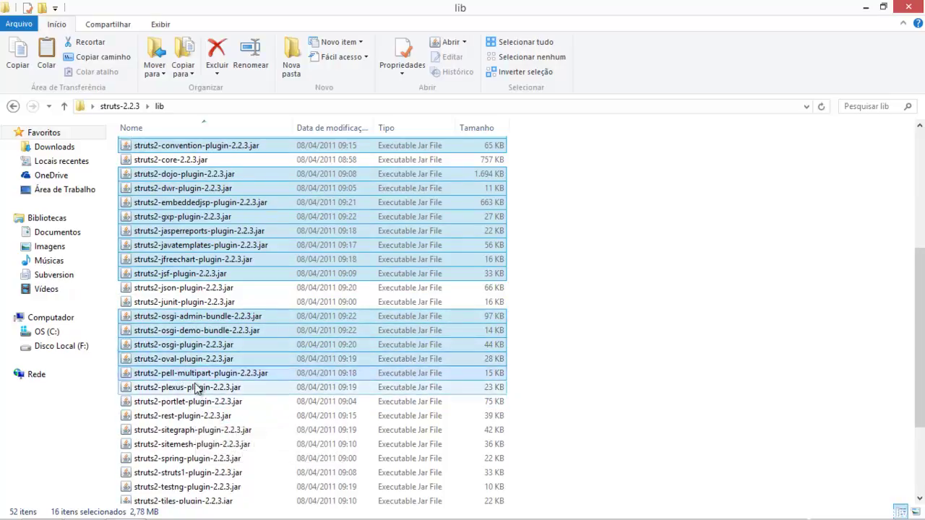
ctrl+click(192, 388)
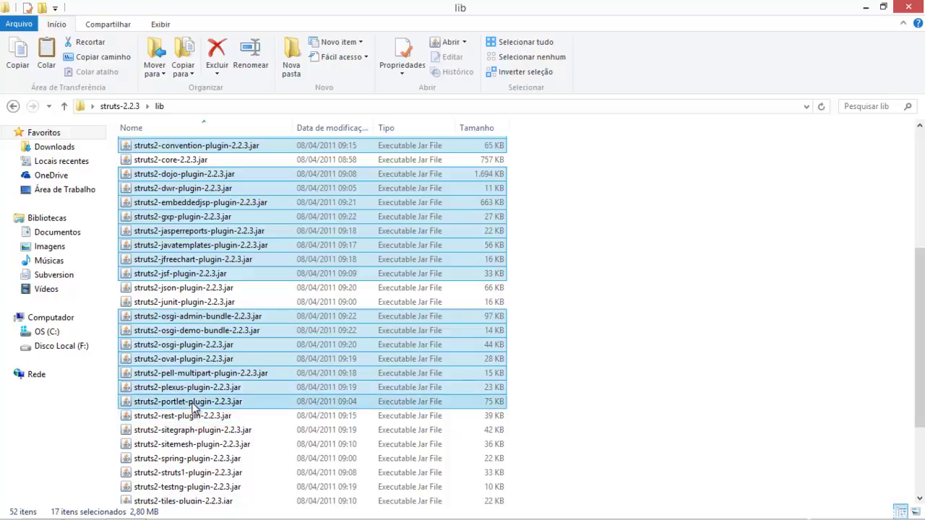
ctrl+click(192, 401)
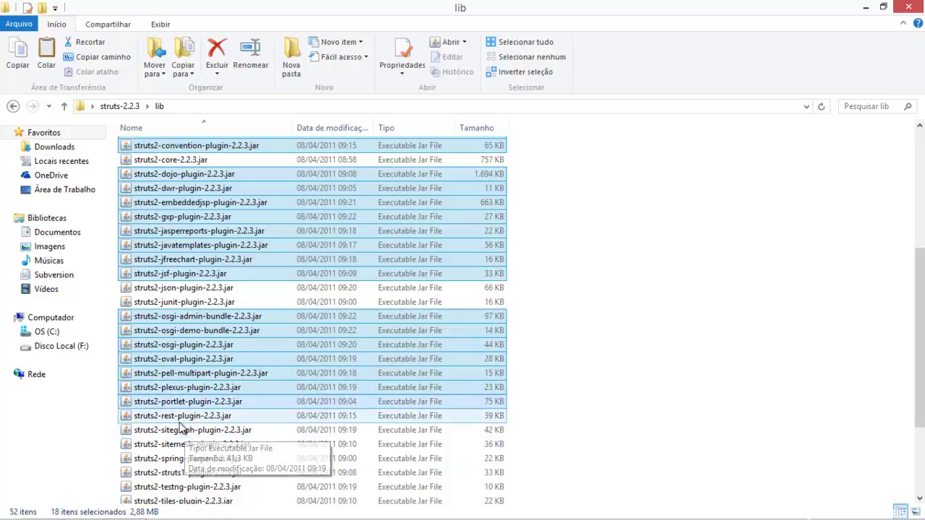
ctrl+click(177, 416)
ctrl+click(189, 431)
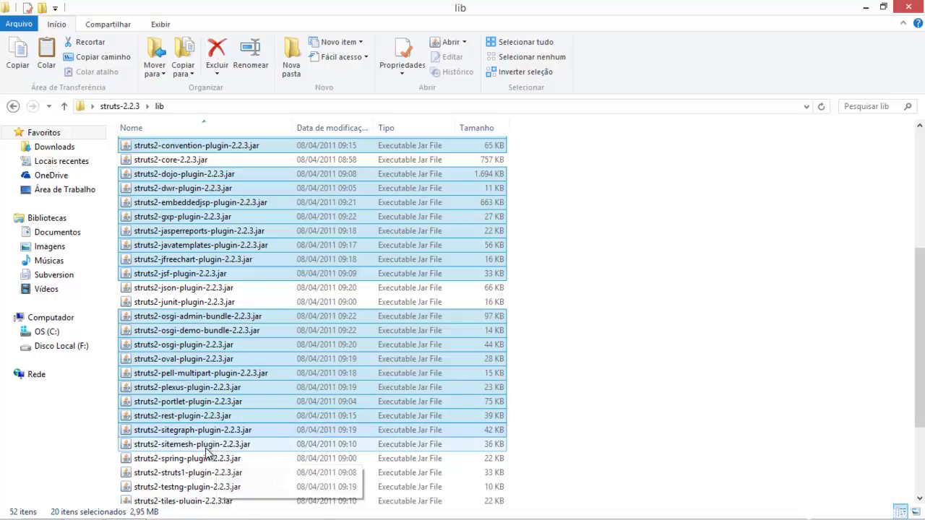
ctrl+click(202, 444)
ctrl+click(205, 458)
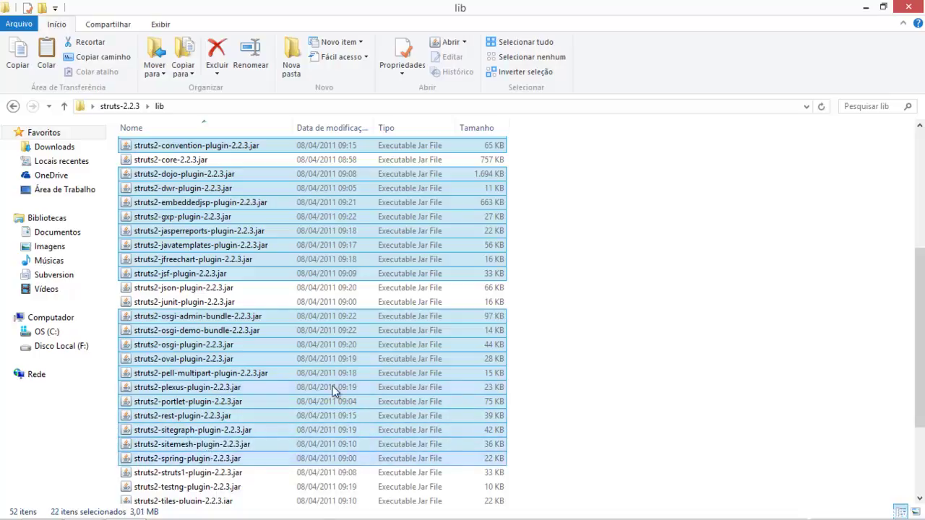
right_click(228, 387)
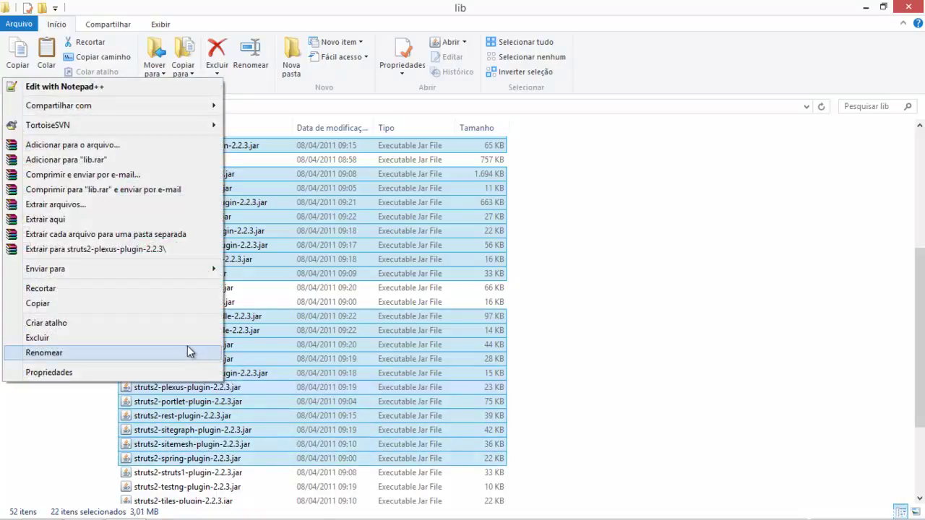
click(184, 338)
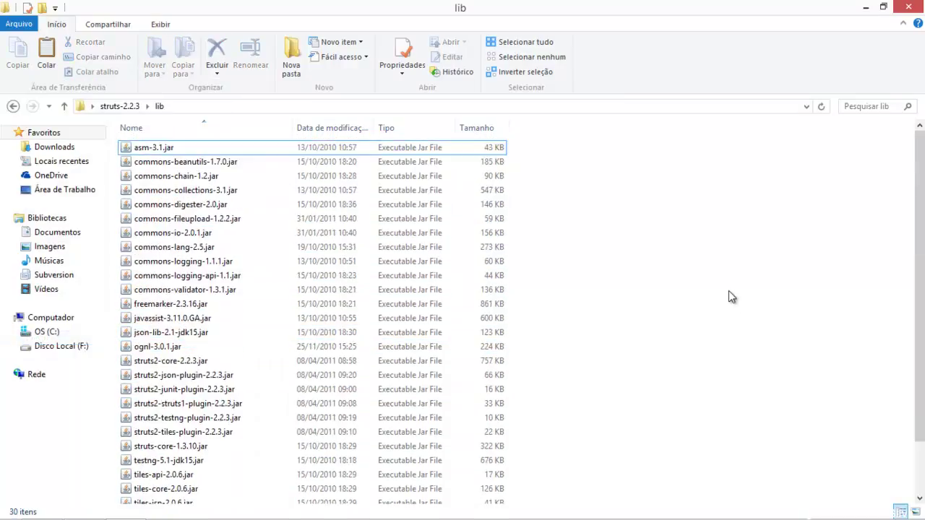
Delete velocity-1.6.3.jar from the lib folder.
scroll(728, 296, down, 2)
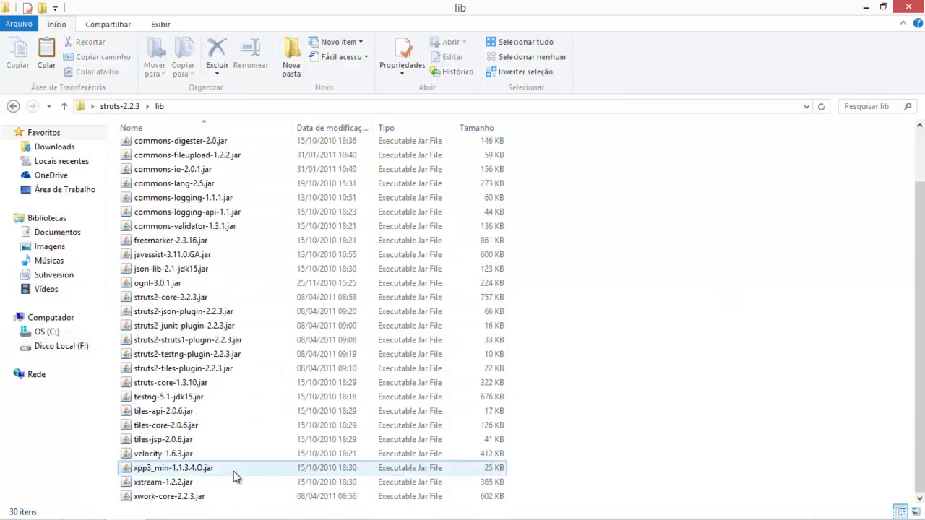
click(166, 457)
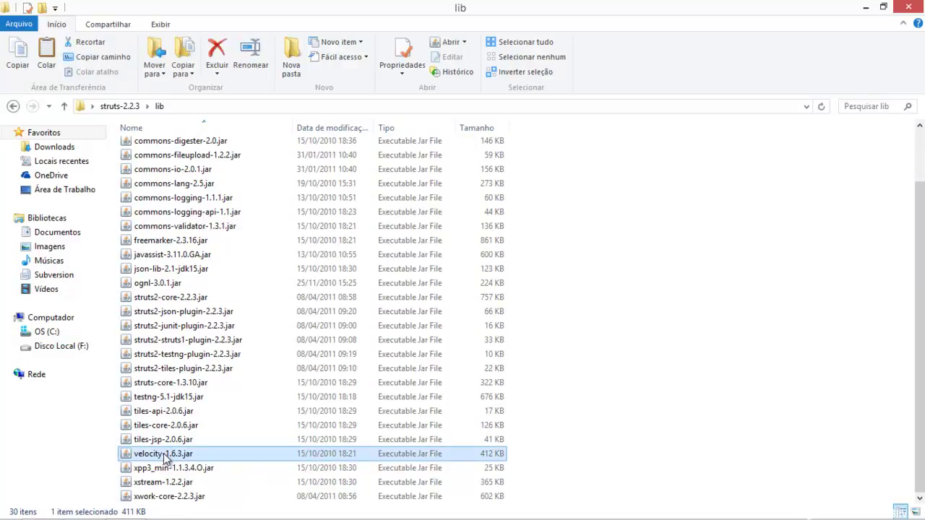
right_click(166, 457)
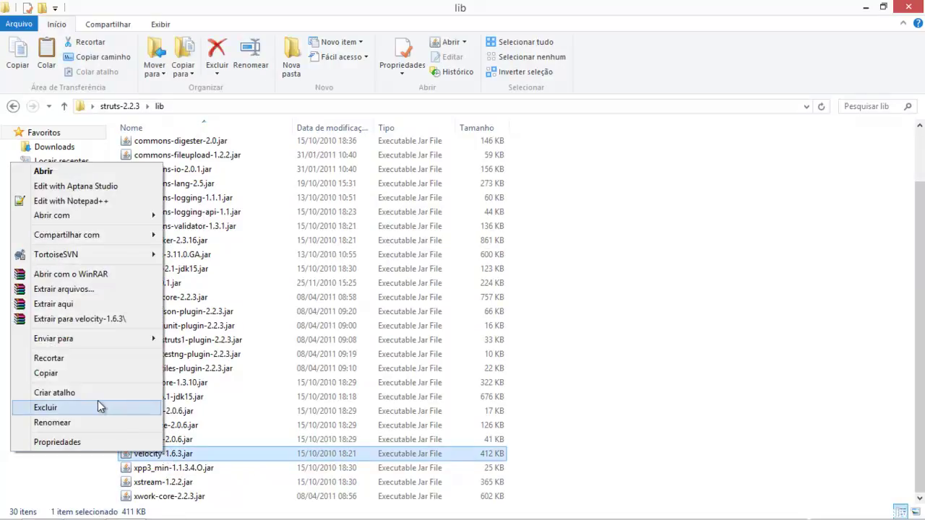
click(100, 407)
Delete testng-5.1-jdk15.jar, struts2-testng-plugin-2.2.3.jar and struts2-struts1-plugin-2.2.3.jar from the lib folder.
click(173, 411)
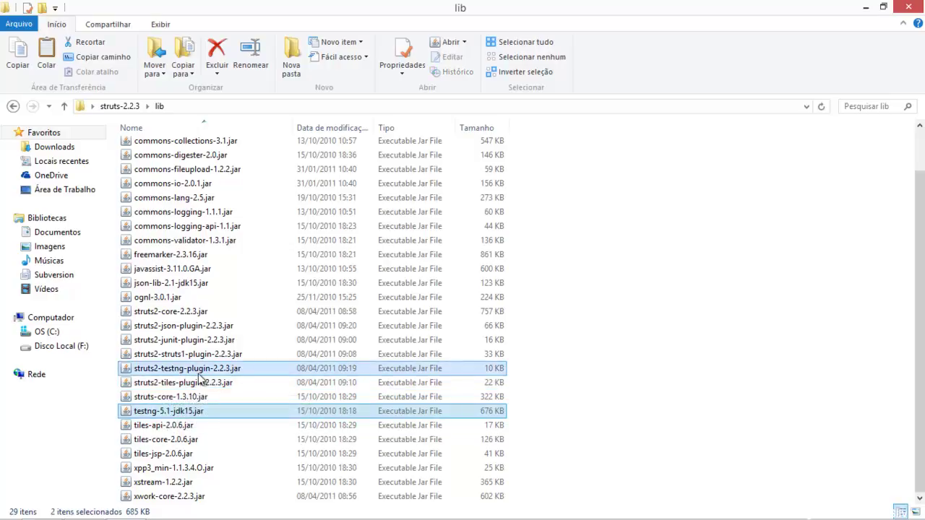
ctrl+click(242, 355)
right_click(222, 370)
click(128, 320)
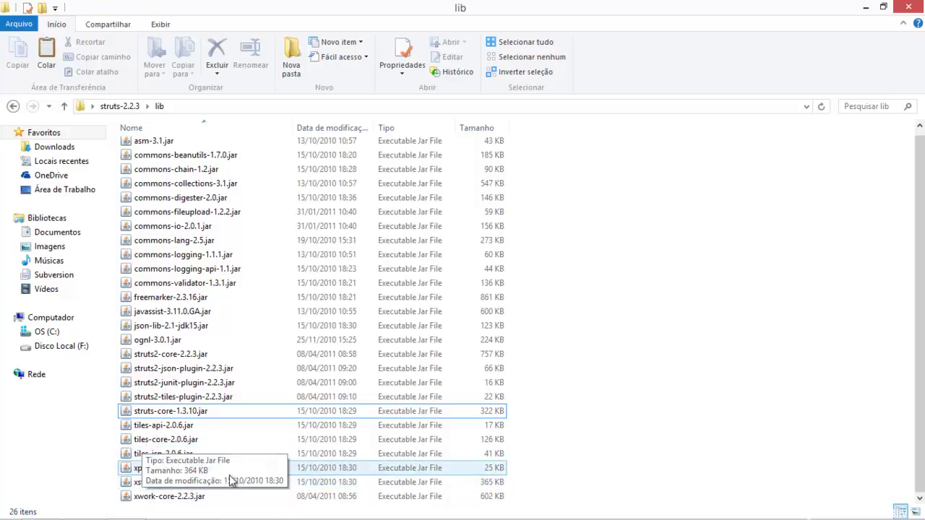
click(159, 431)
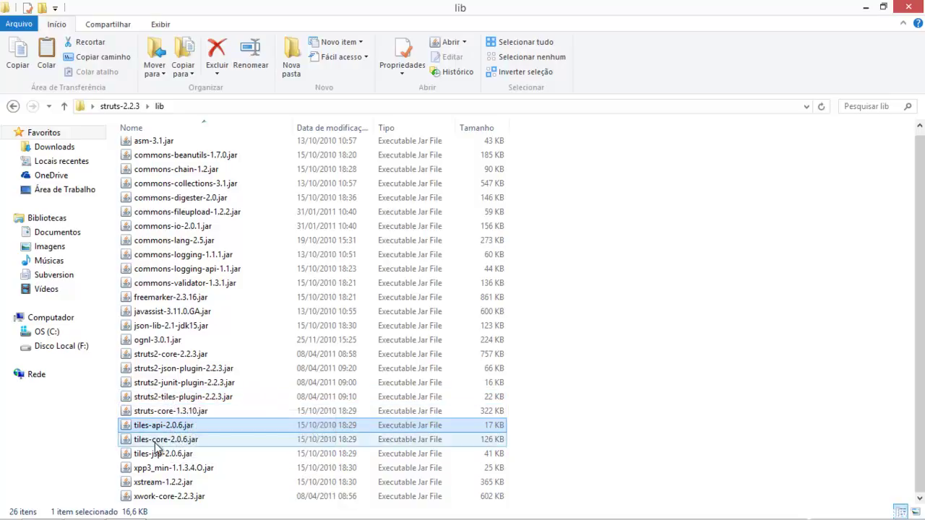
click(172, 411)
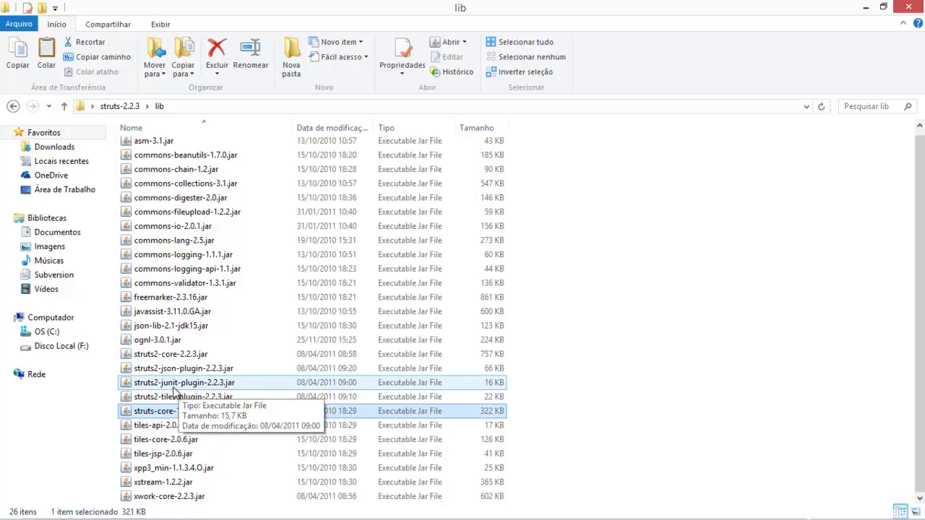
click(173, 388)
click(172, 369)
click(166, 357)
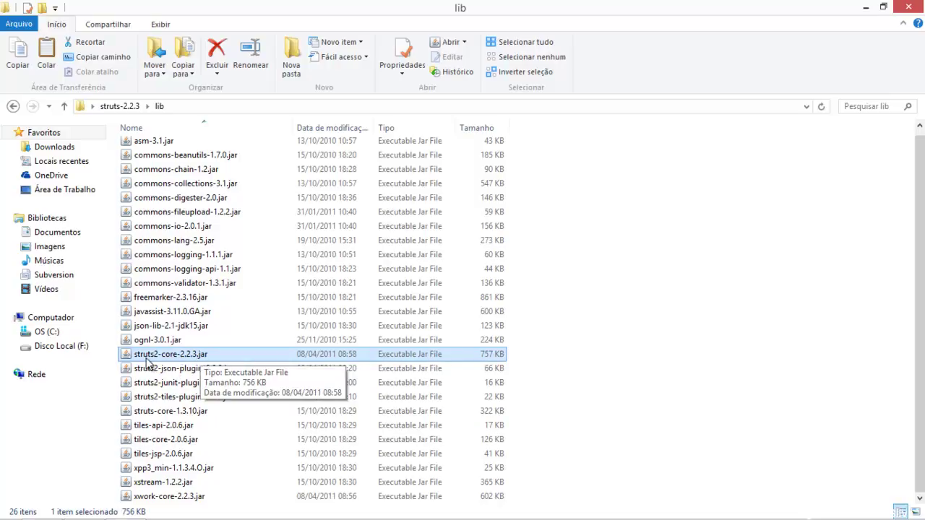
Delete commons-chain-1.2.jar from the Struts lib folder.
click(150, 341)
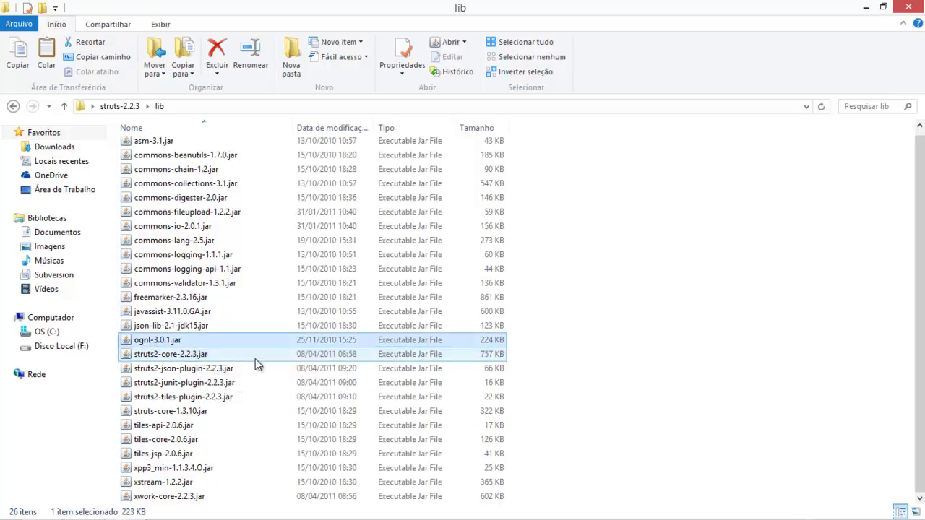
click(170, 327)
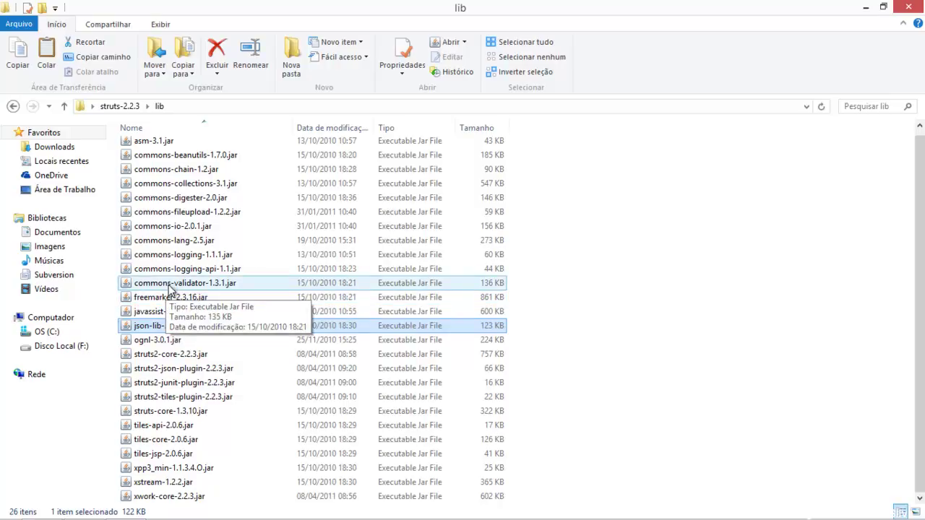
drag(916, 280, 922, 240)
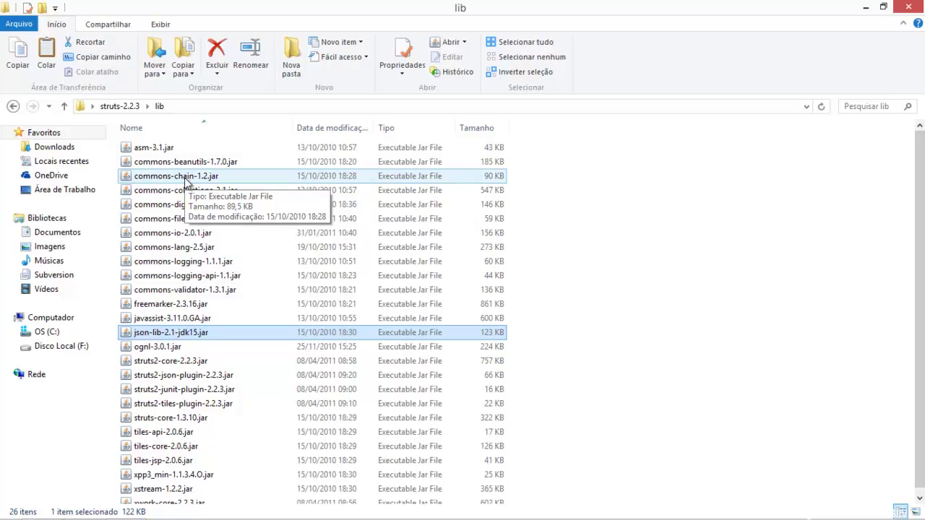
click(186, 181)
right_click(185, 182)
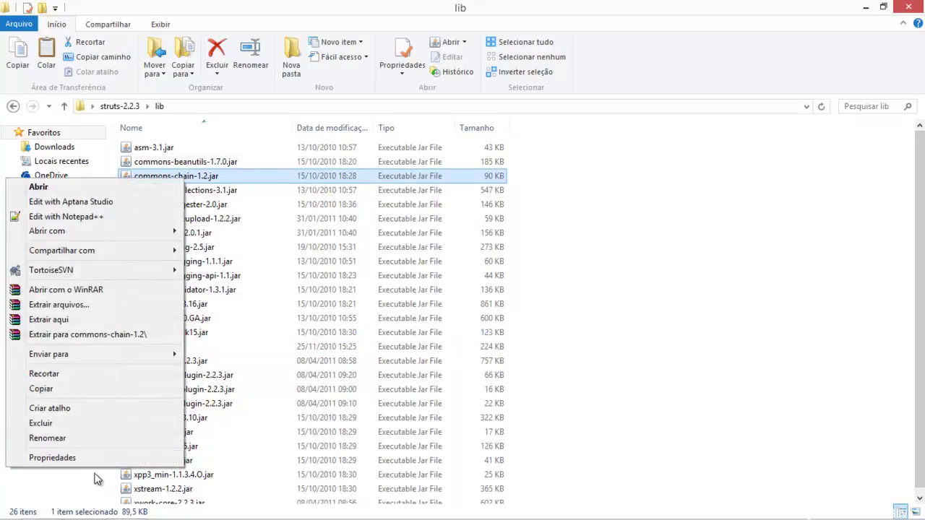
click(105, 425)
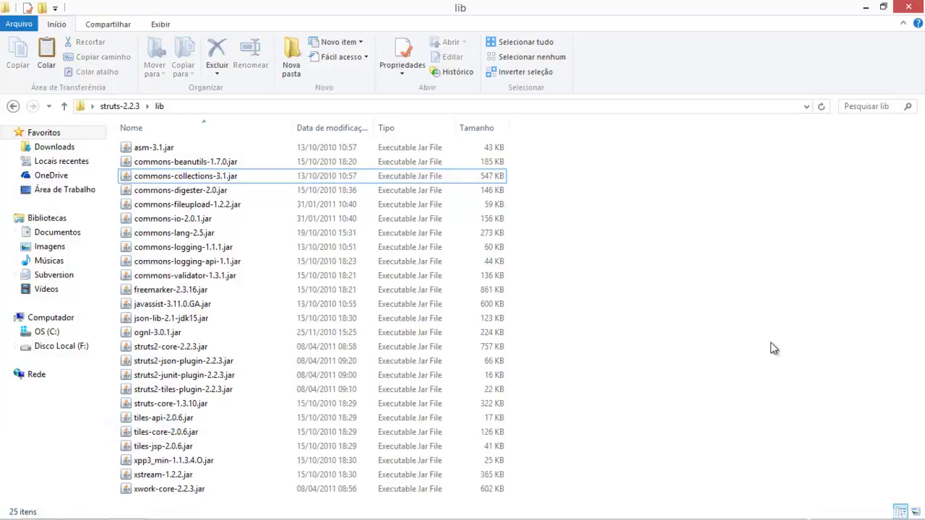
Review the remaining JAR files one by one, from commons-validator-1.3.1.jar up to asm-3.1.jar.
drag(582, 479, 181, 161)
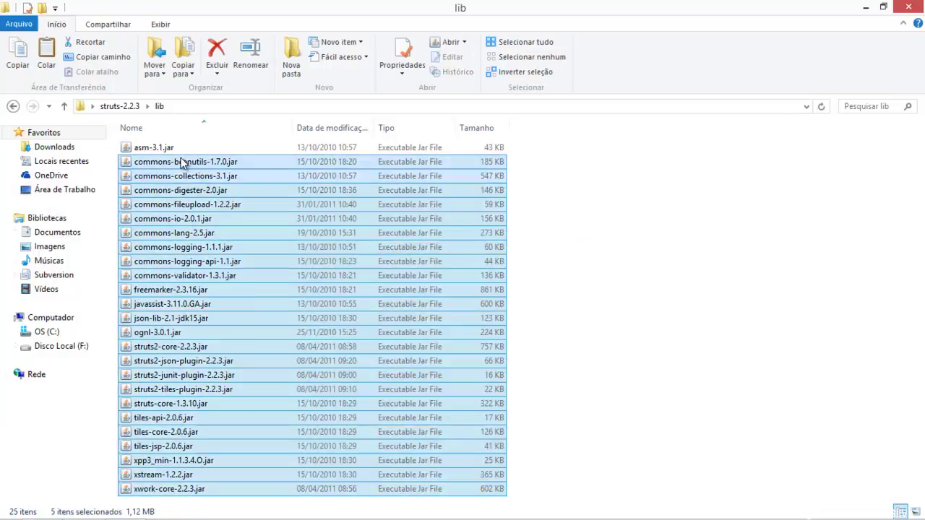
click(538, 230)
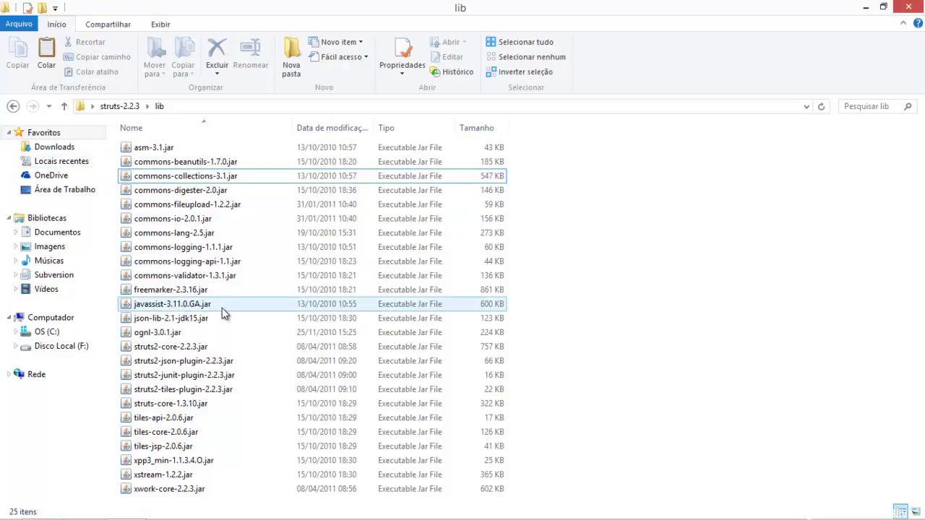
click(171, 278)
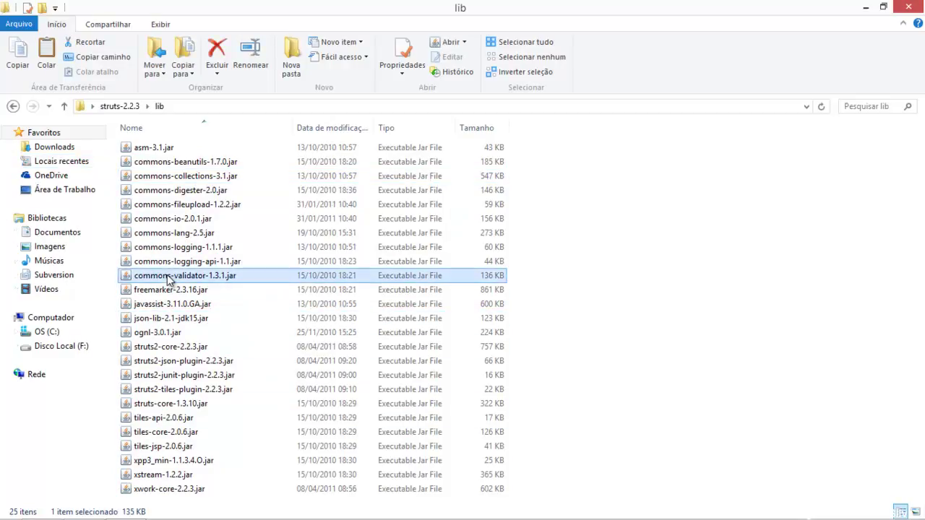
click(170, 261)
click(171, 249)
click(177, 263)
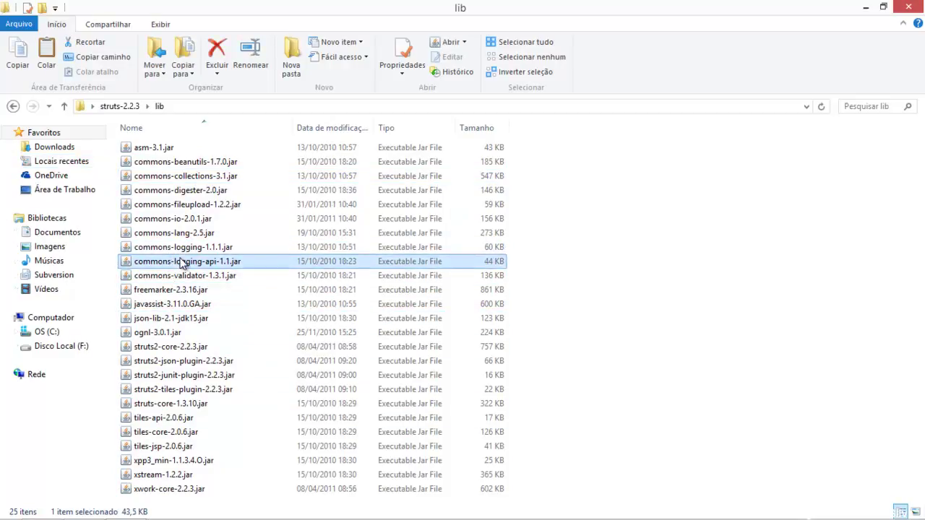
click(178, 247)
click(174, 234)
click(172, 219)
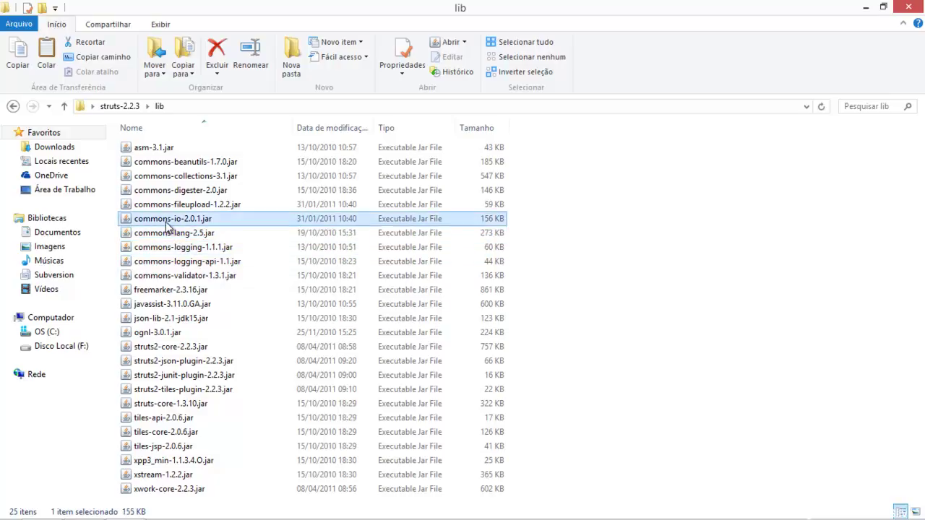
click(170, 205)
click(168, 191)
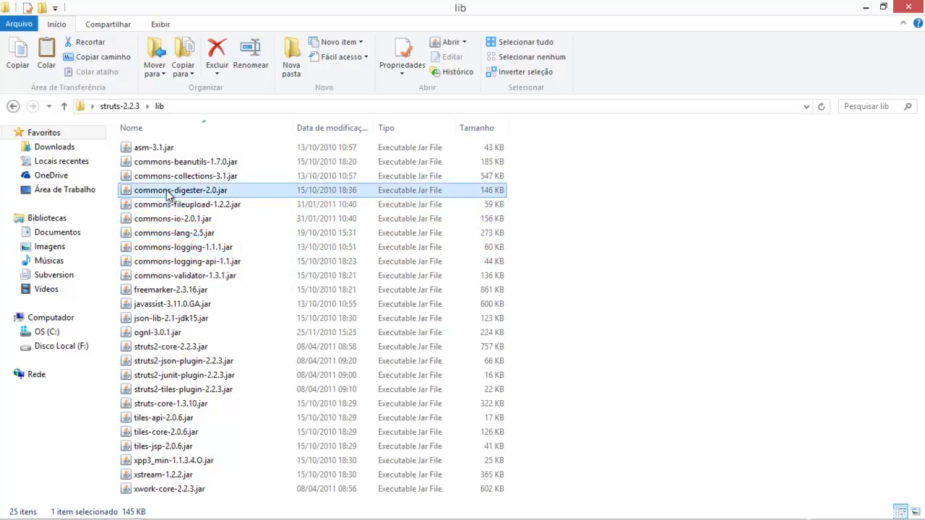
click(166, 178)
click(165, 166)
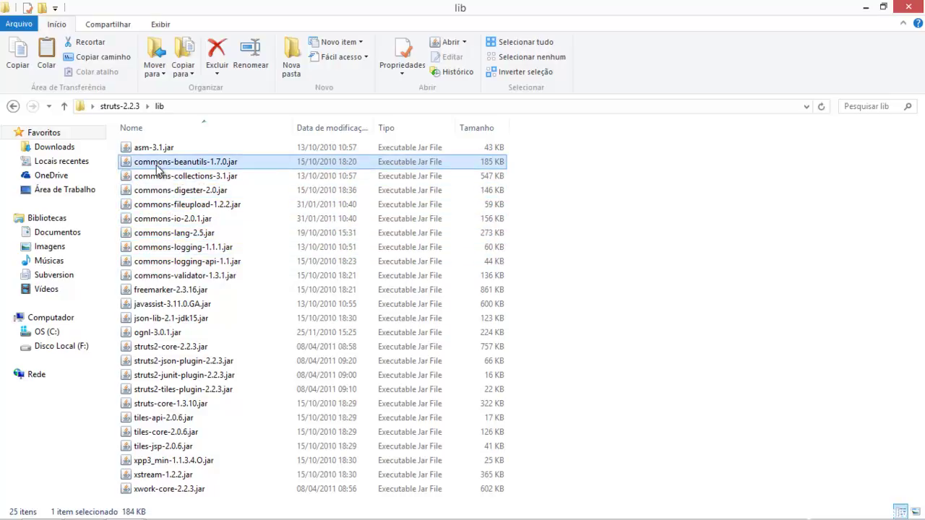
click(156, 149)
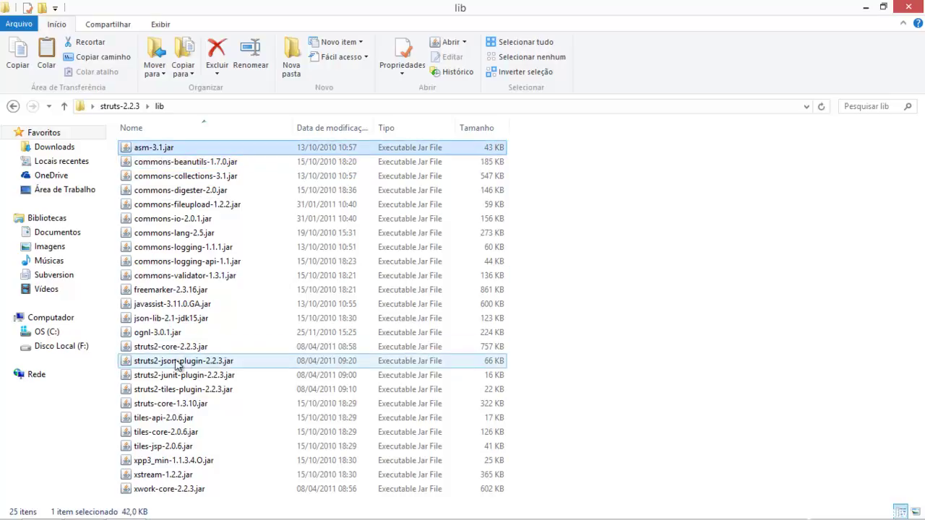
Copy all the remaining JAR files in the struts-2.2.3 lib folder.
click(701, 420)
drag(641, 496, 103, 137)
click(553, 469)
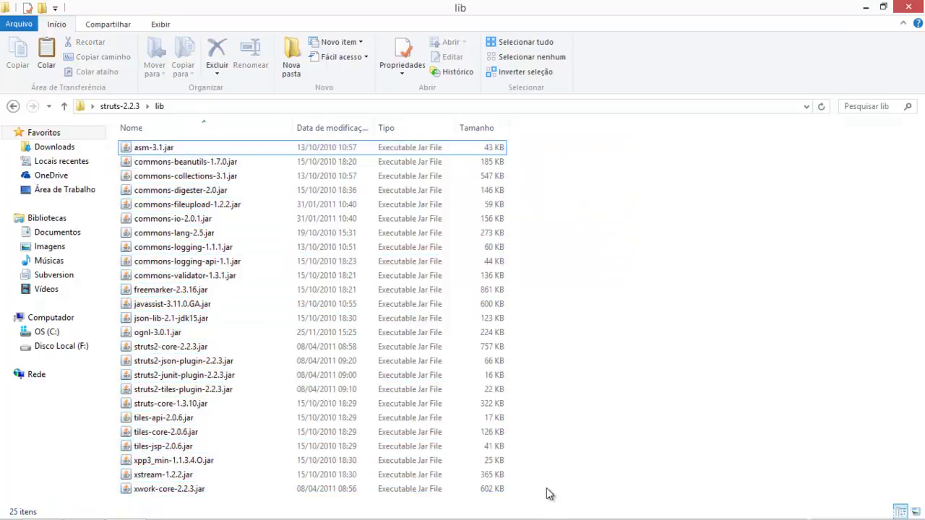
drag(565, 503, 217, 106)
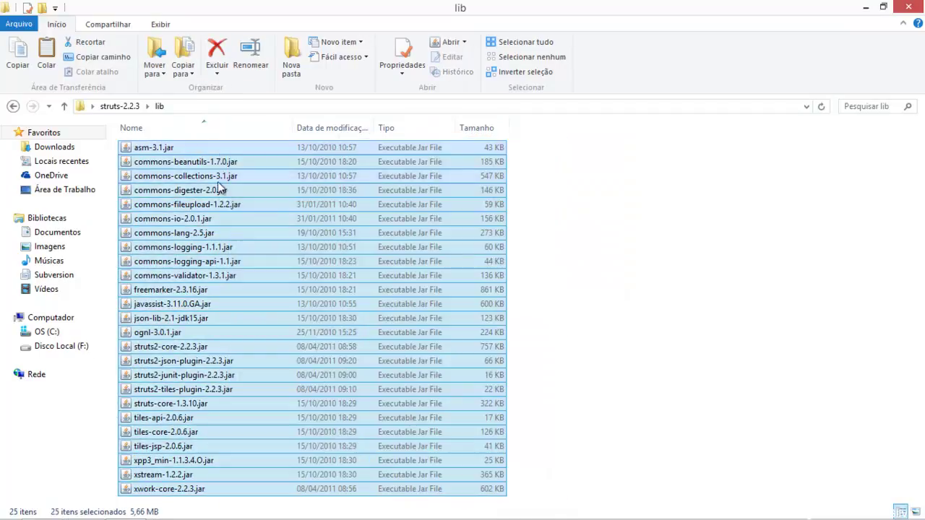
right_click(219, 180)
click(120, 408)
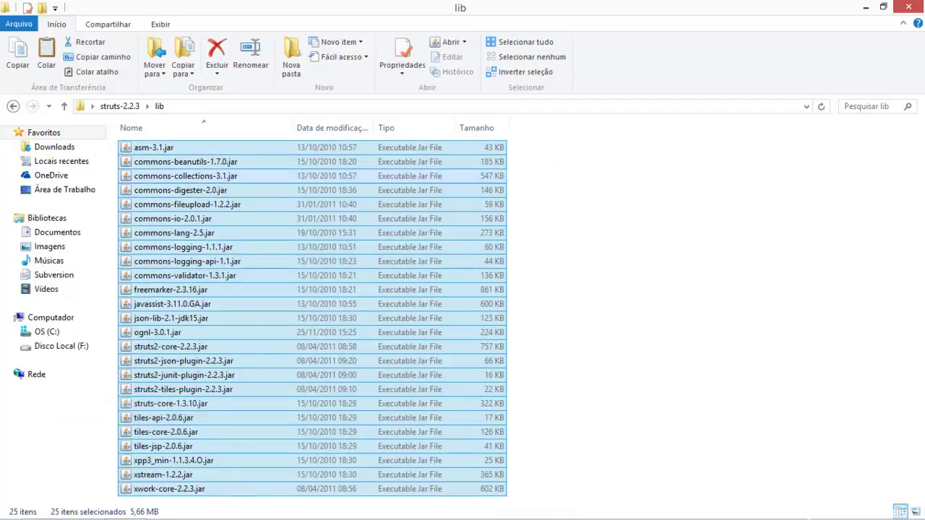
Close the folder window and empty the Recycle Bin.
click(906, 6)
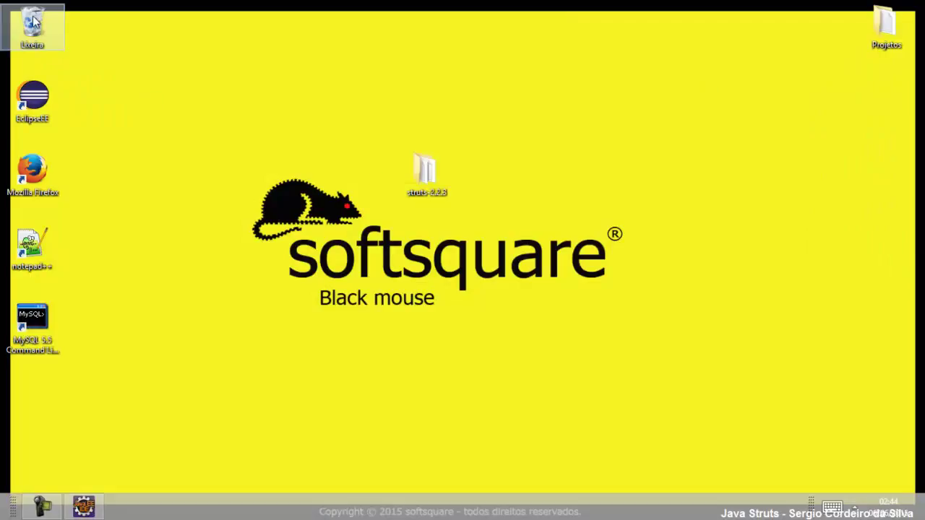
right_click(10, 18)
click(38, 58)
click(516, 277)
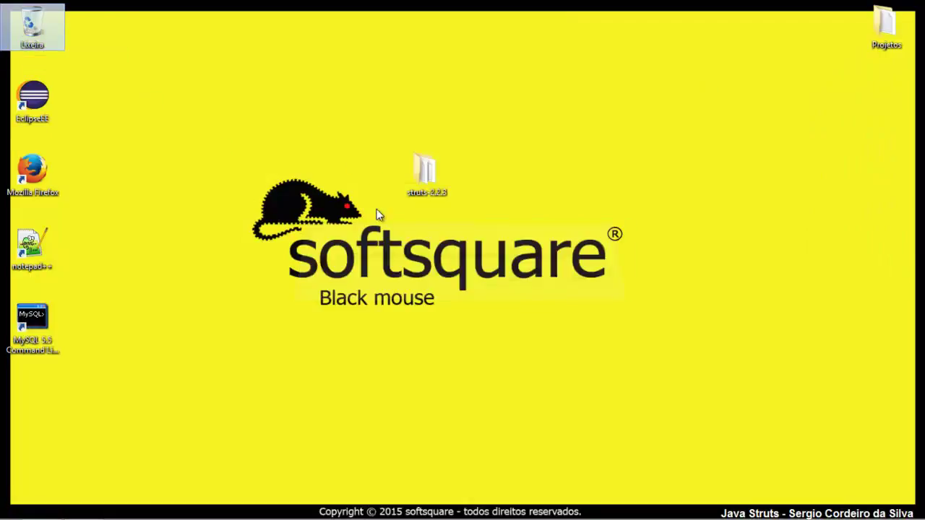
Paste the copied JAR files into the lib folder of workspace_projeto_struts on drive C:.
double_click(45, 33)
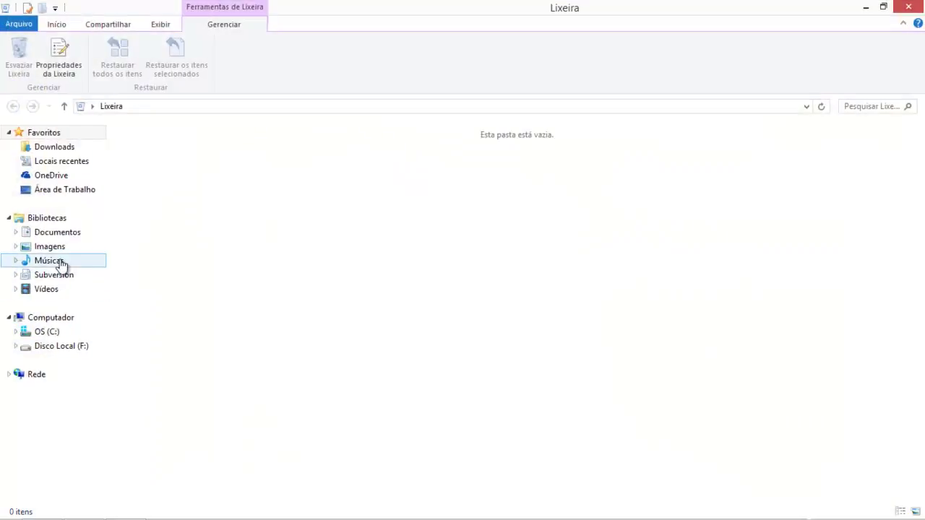
click(62, 323)
double_click(210, 177)
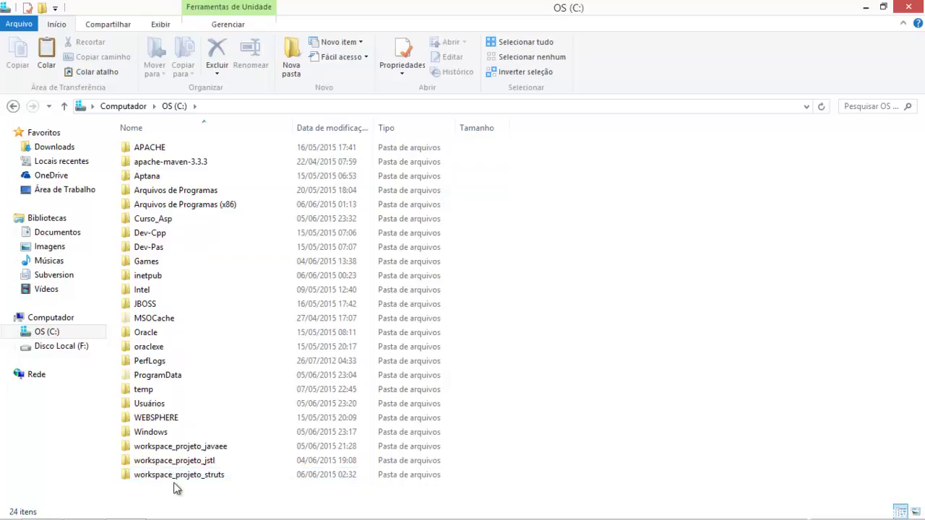
double_click(195, 477)
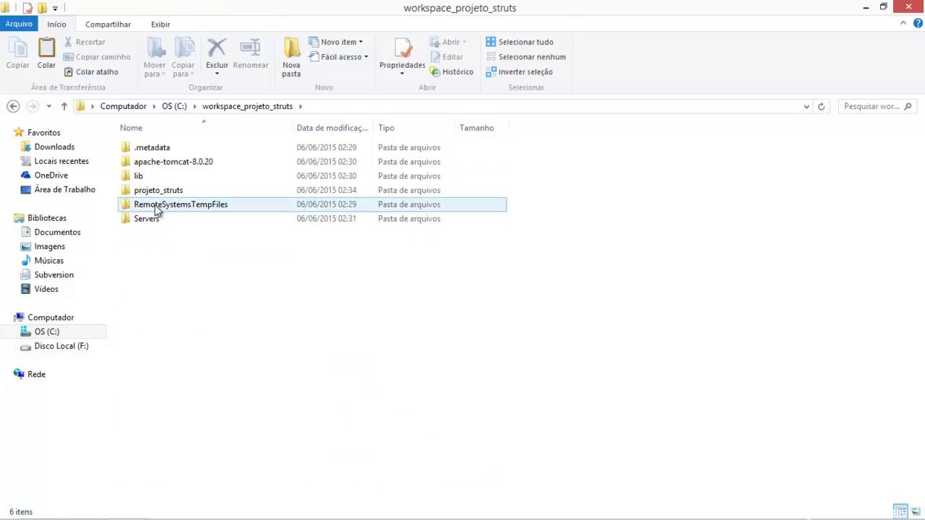
double_click(149, 186)
right_click(190, 184)
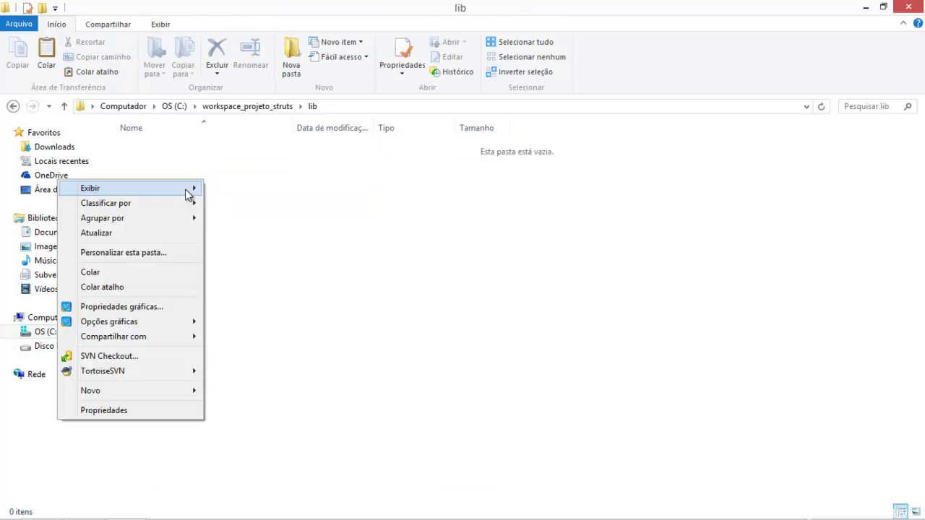
click(126, 274)
click(699, 263)
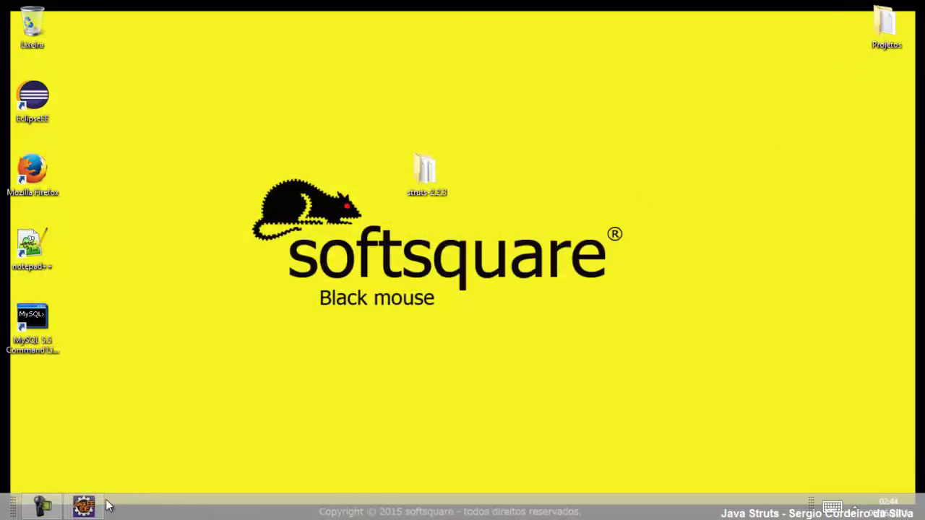
Switch to Eclipse and expand WebContent and WEB-INF in projeto_struts to reveal its lib folder, then minimize Eclipse.
click(85, 510)
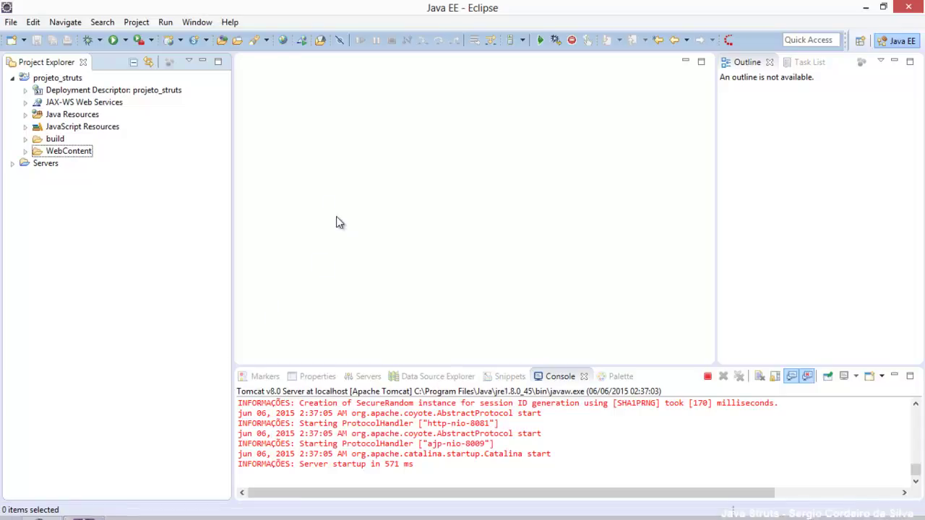
click(25, 151)
click(39, 176)
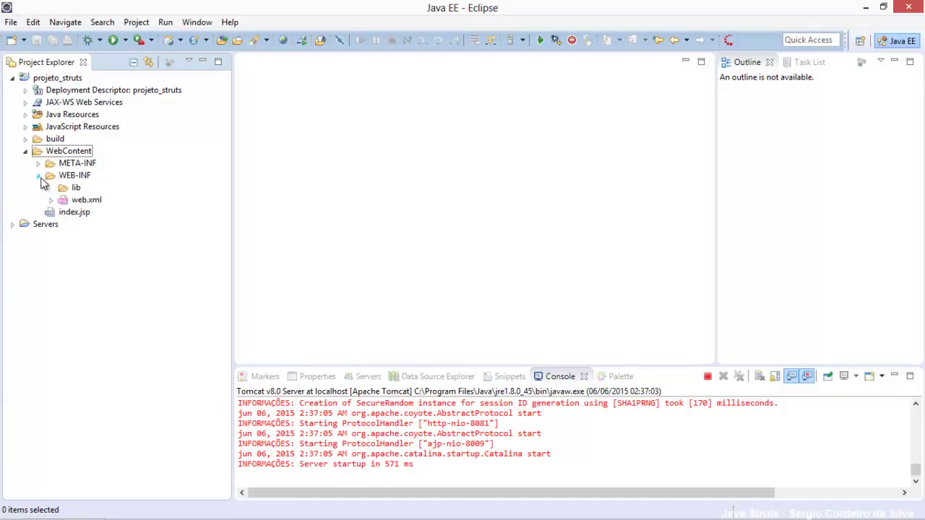
click(865, 7)
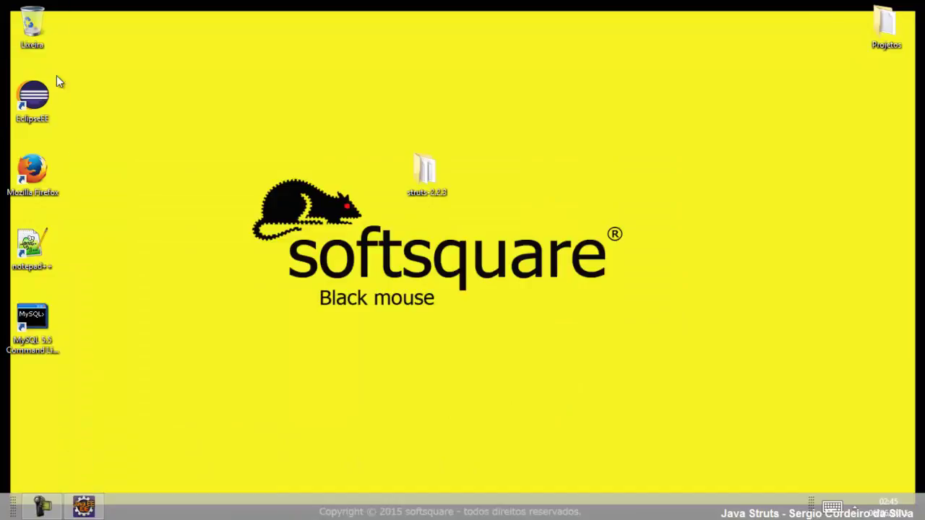
Check the JAR files in C:\workspace_projeto_struts\lib and close the folder window.
double_click(41, 43)
click(39, 318)
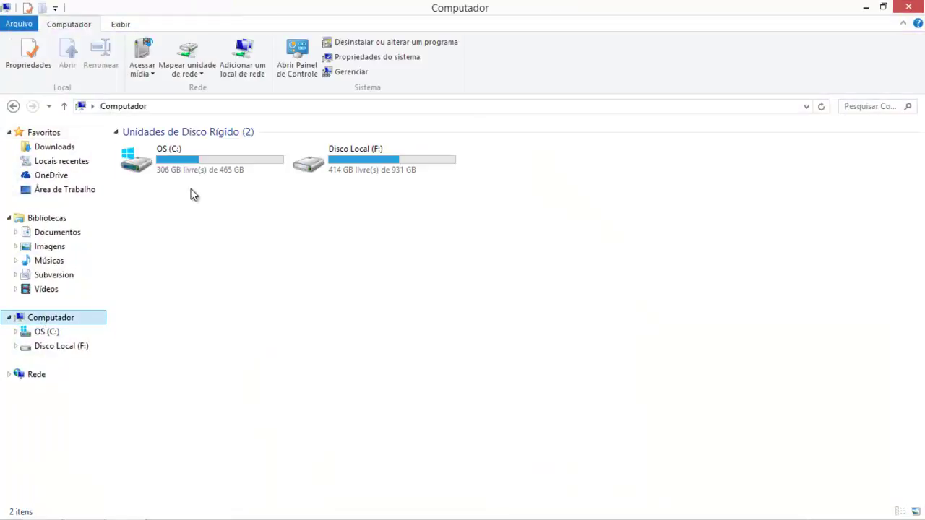
double_click(184, 166)
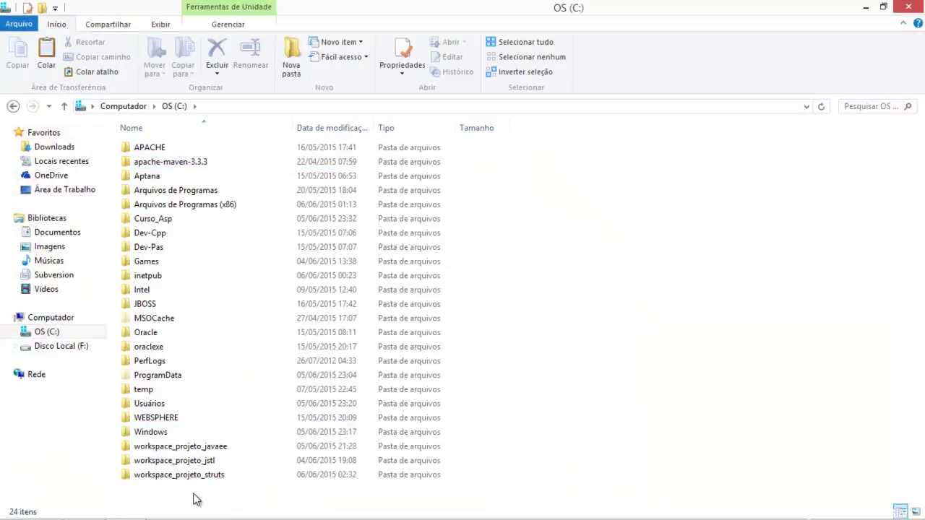
double_click(182, 476)
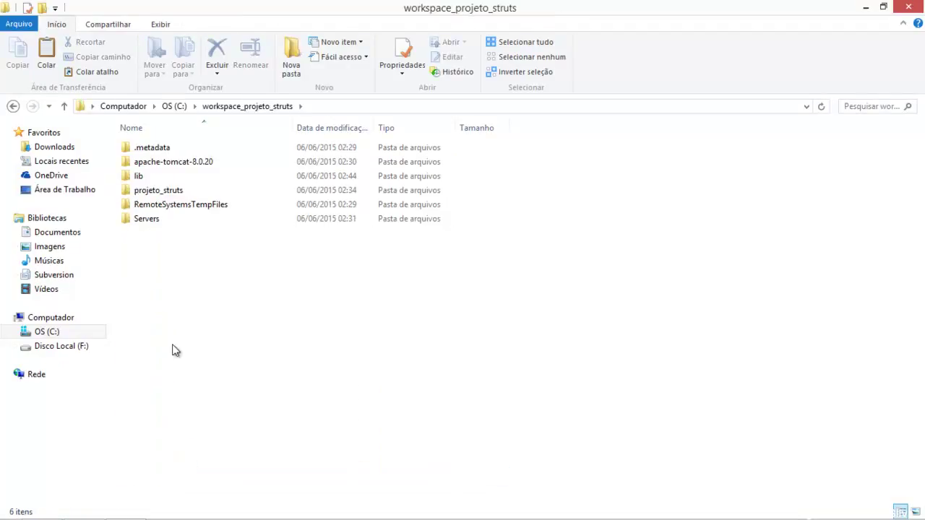
double_click(144, 177)
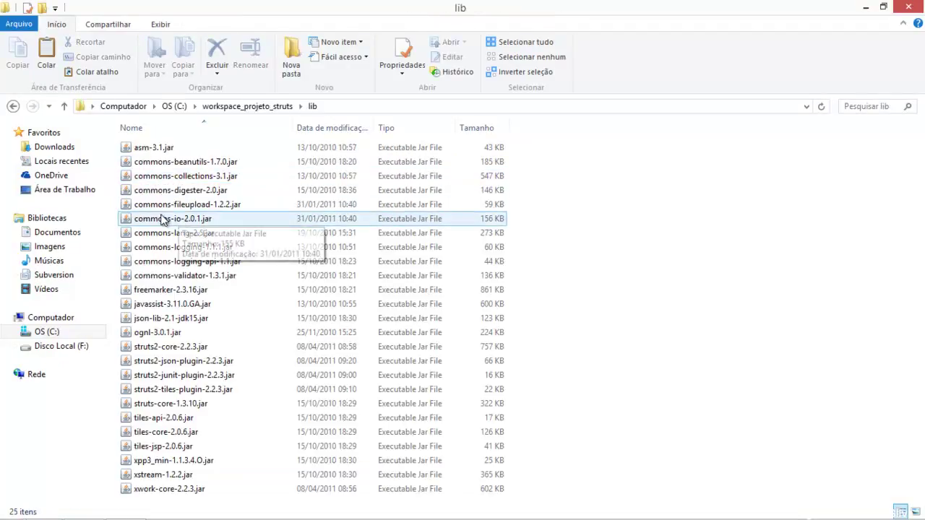
click(904, 7)
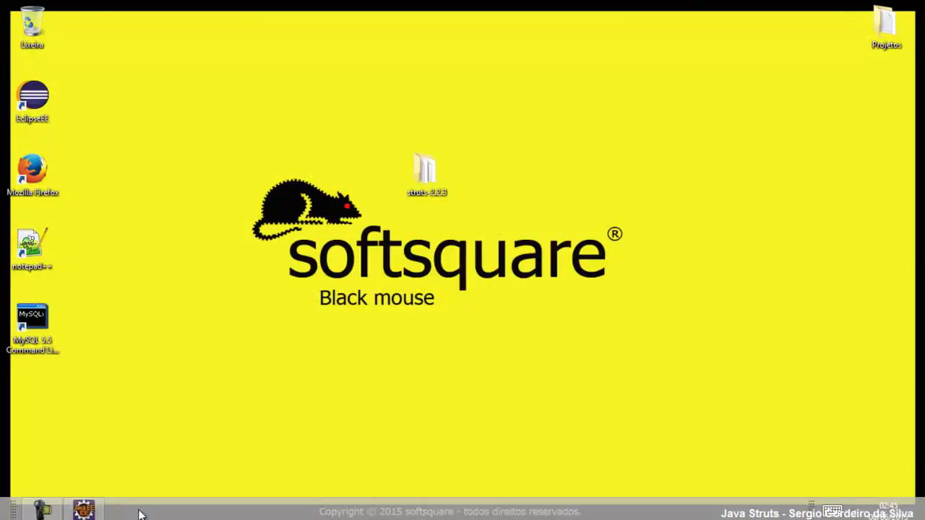
Switch back to Eclipse and stop the Tomcat v8.0 server at localhost.
click(83, 510)
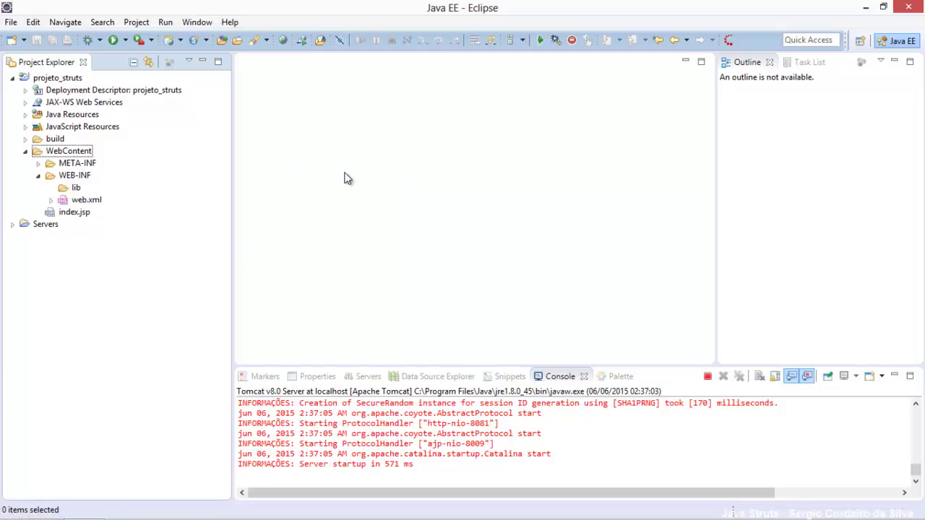
click(365, 377)
right_click(348, 392)
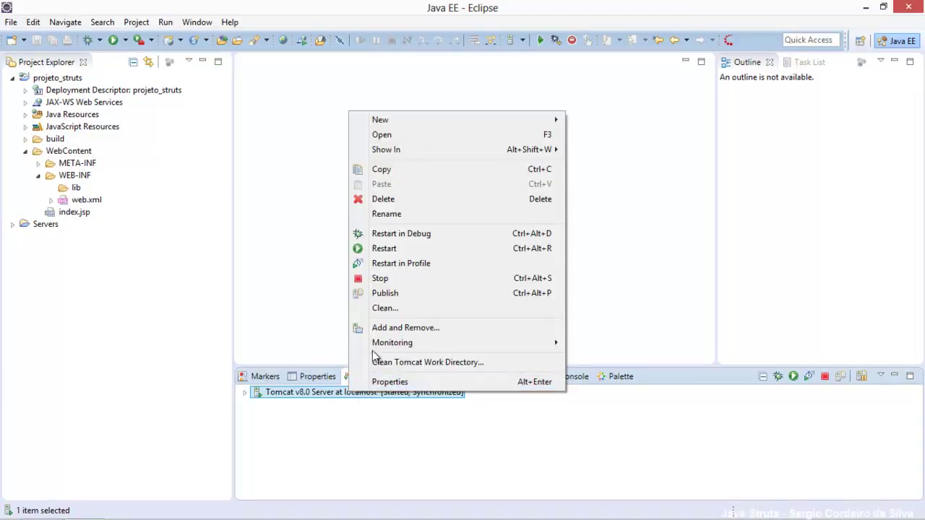
click(393, 276)
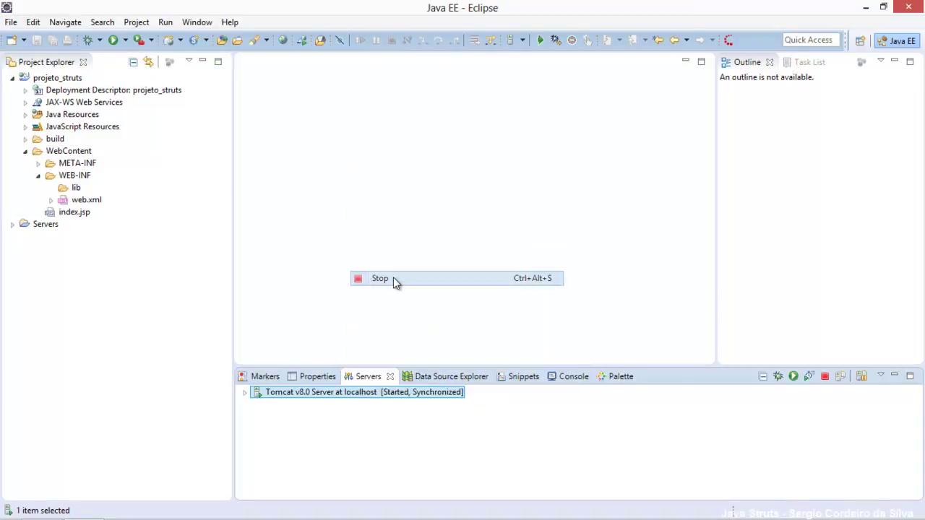
click(366, 376)
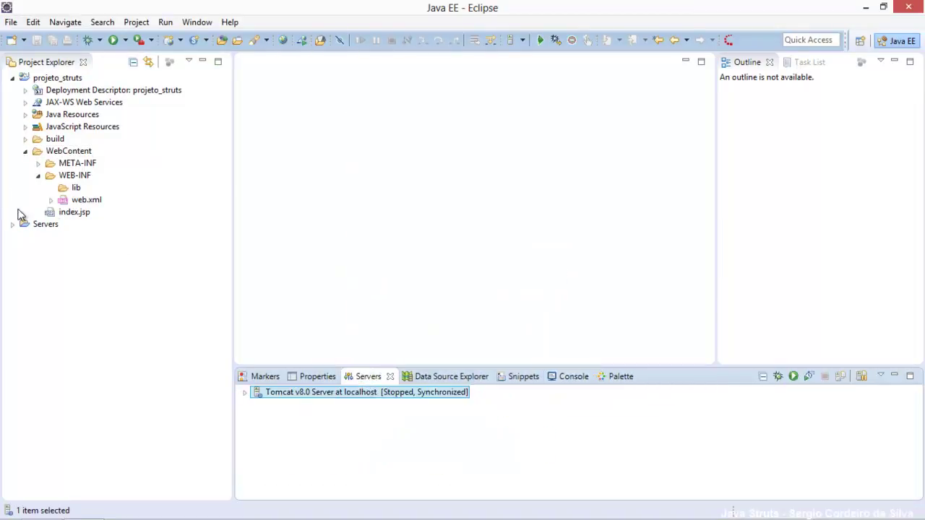
Collapse the projeto_struts tree and display the Java Build Path libraries in the project's properties.
click(38, 176)
click(25, 152)
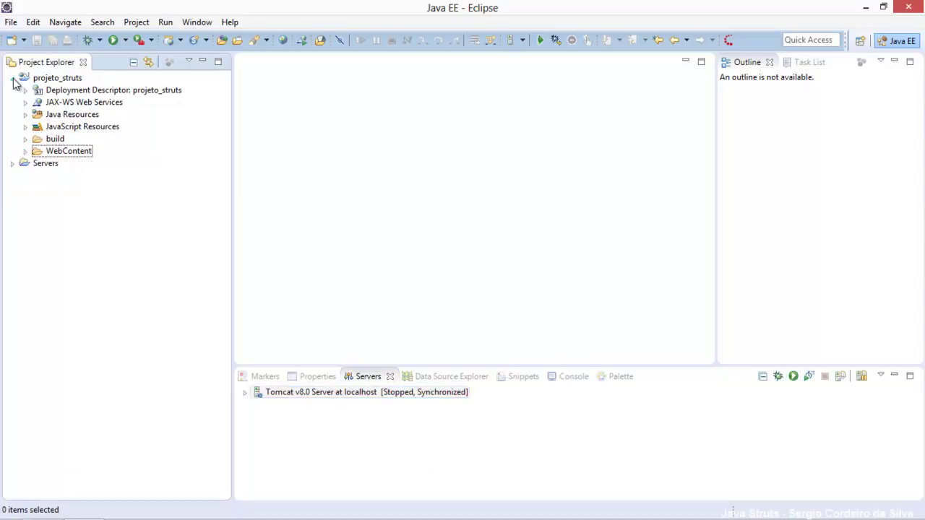
click(12, 78)
click(52, 82)
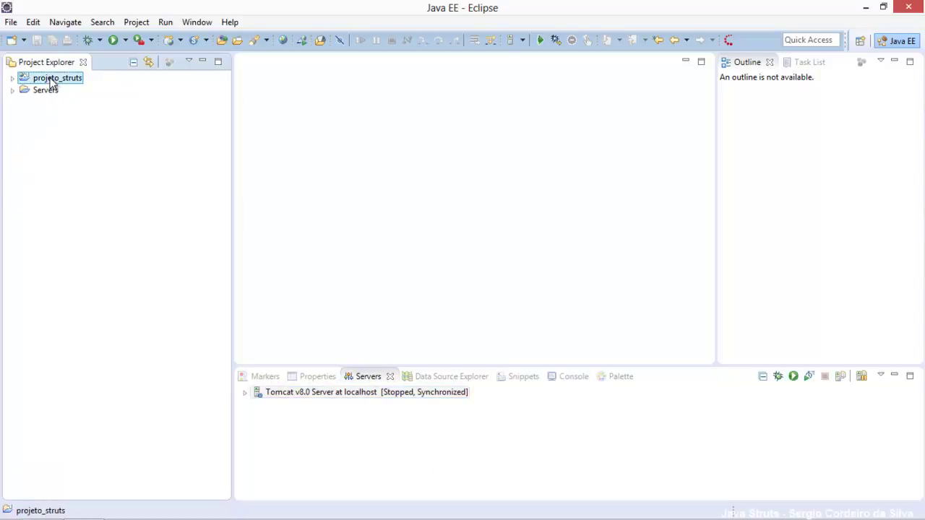
right_click(52, 83)
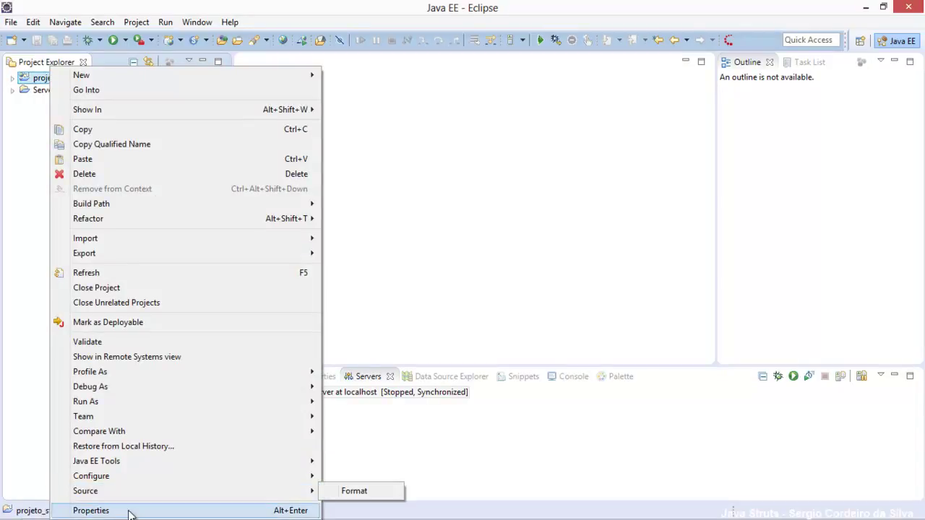
click(128, 509)
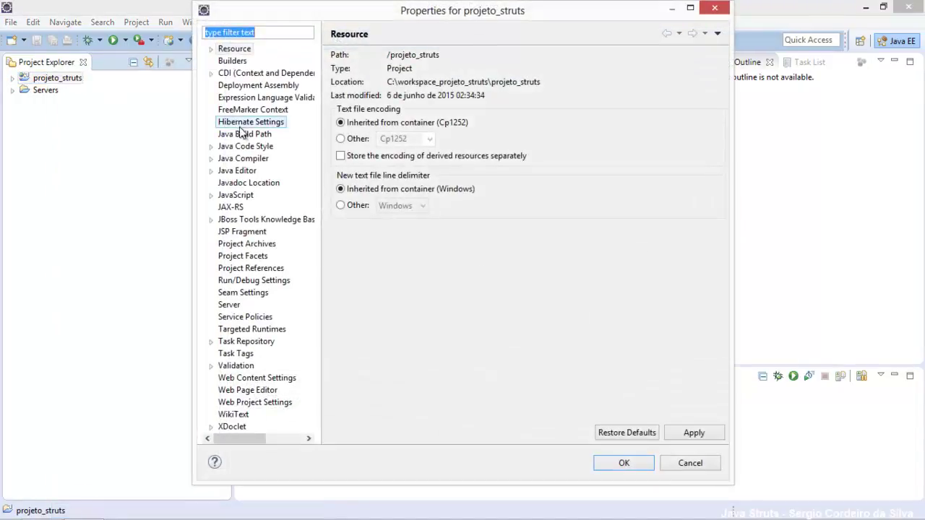
click(239, 134)
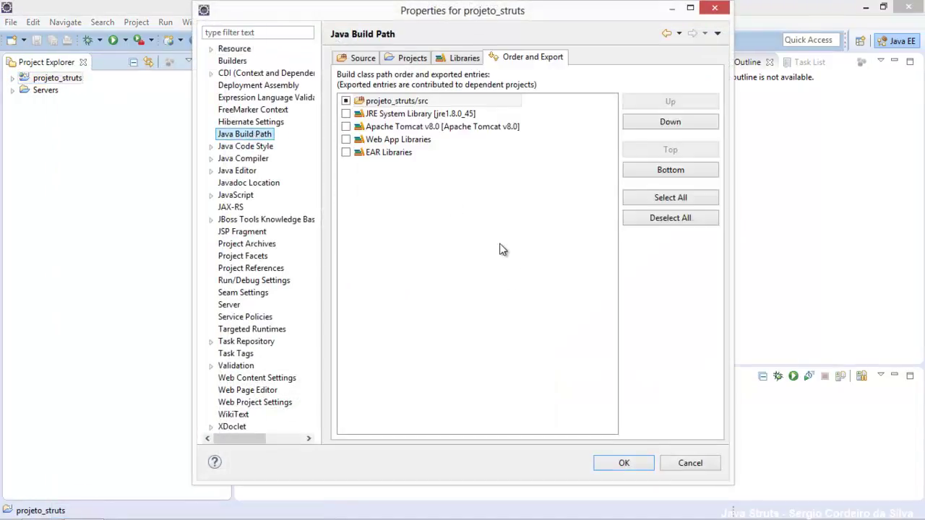
click(453, 60)
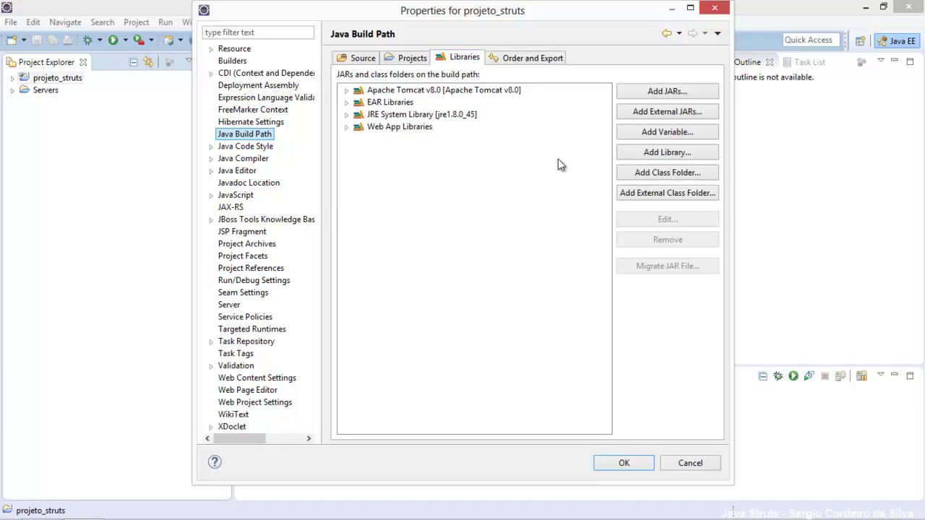
Start adding a User Library to the build path and define a new one named biblioteca-struts as a system library.
click(662, 153)
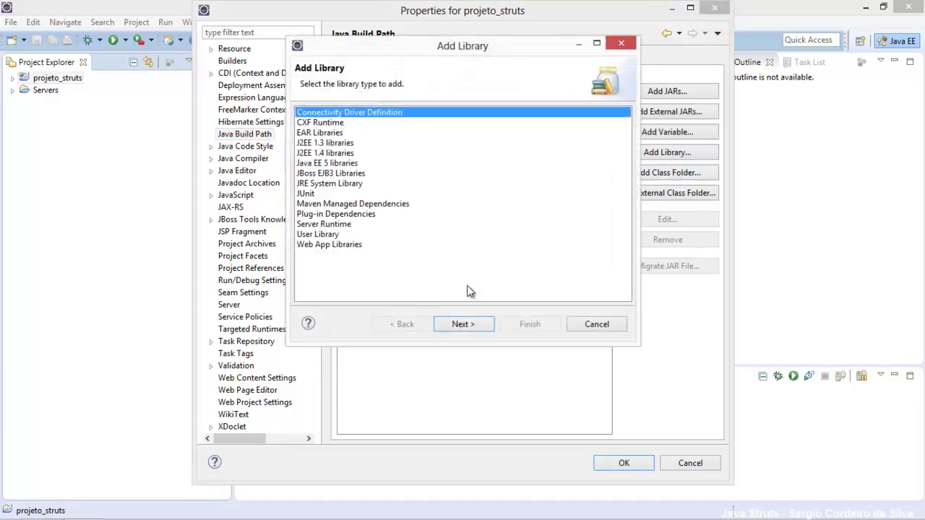
click(315, 234)
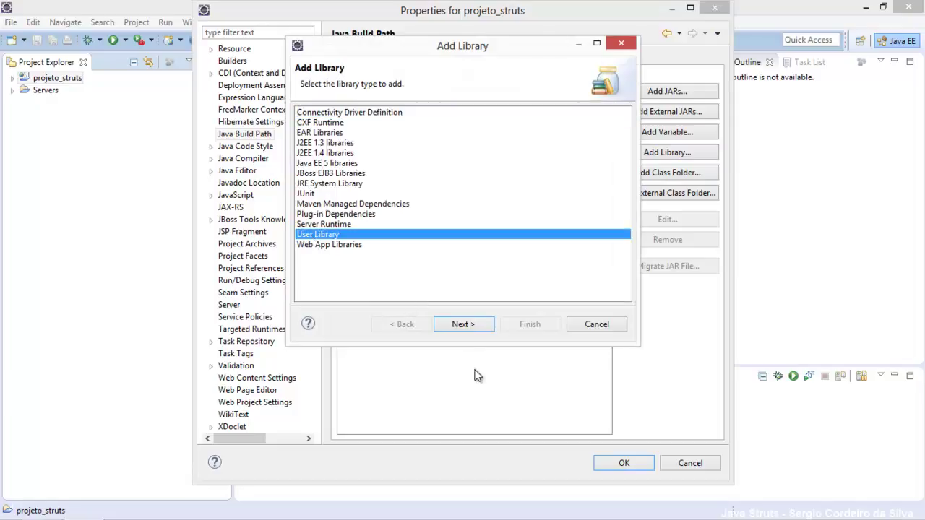
click(463, 324)
click(588, 130)
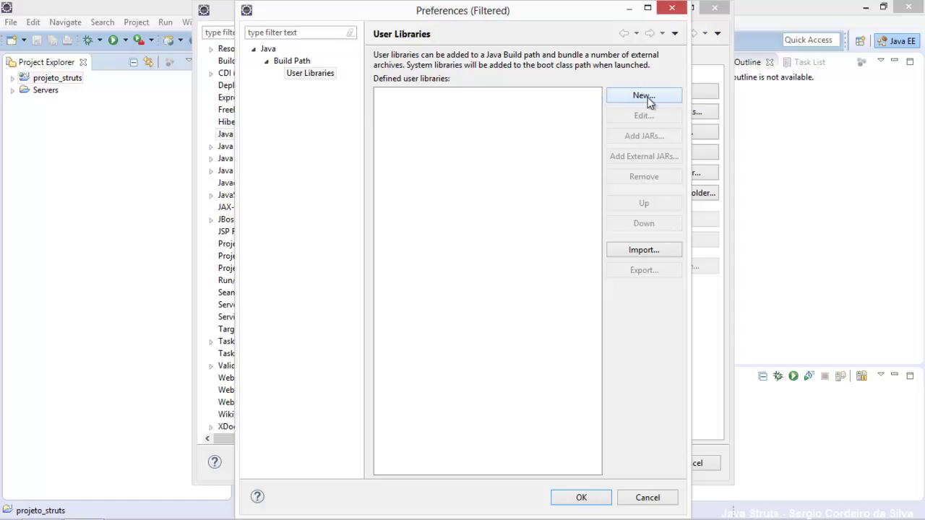
click(643, 97)
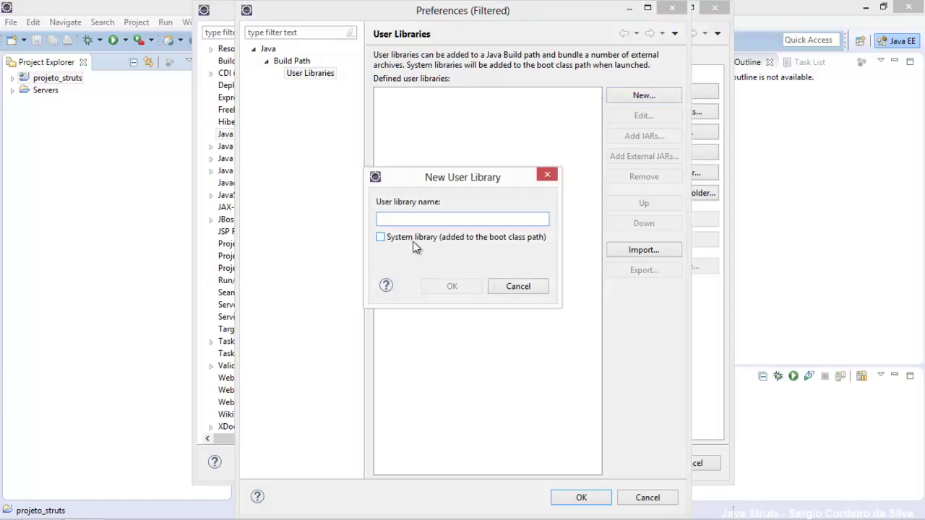
text(biblioteca-struts)
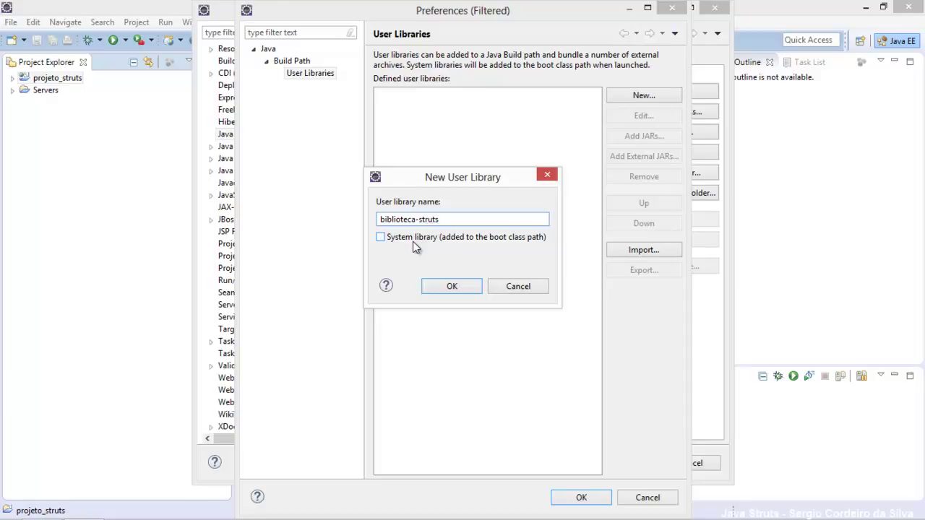
click(382, 238)
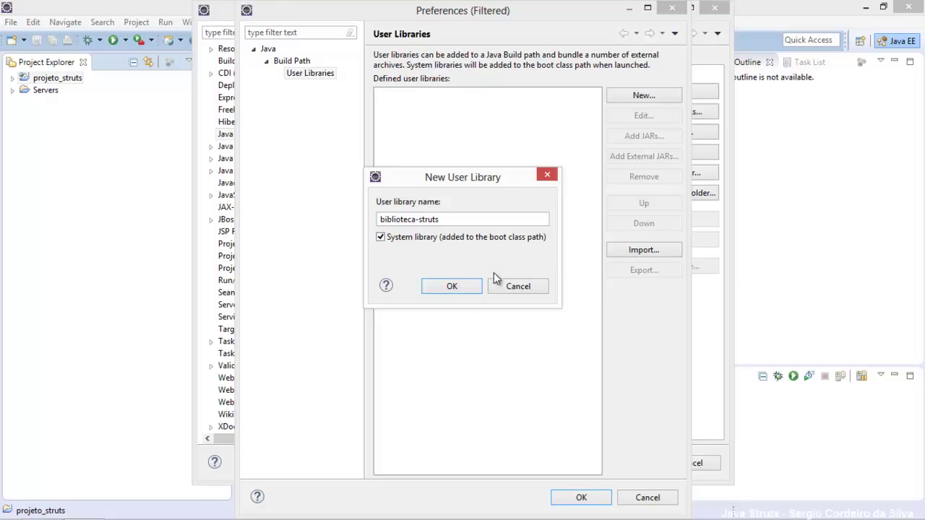
click(446, 288)
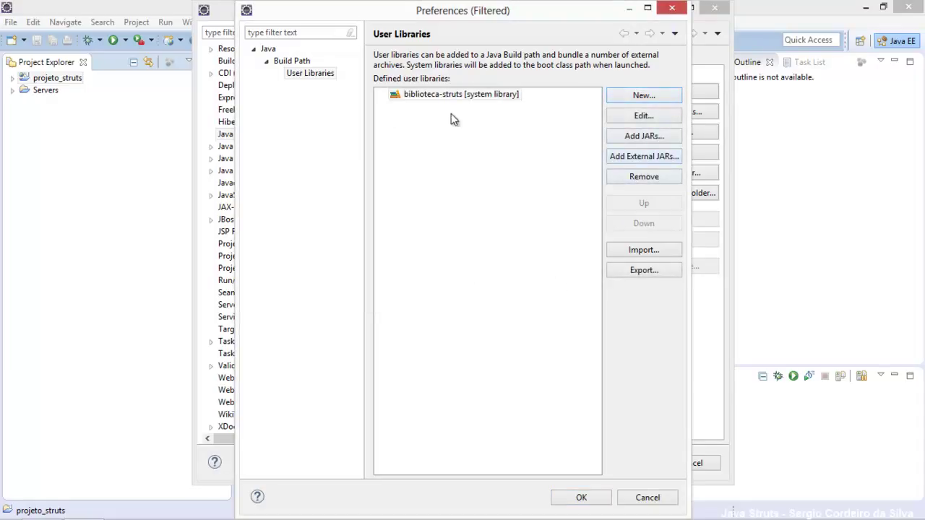
Add all the external JAR files from workspace_projeto_struts\lib to the biblioteca-struts user library.
click(427, 95)
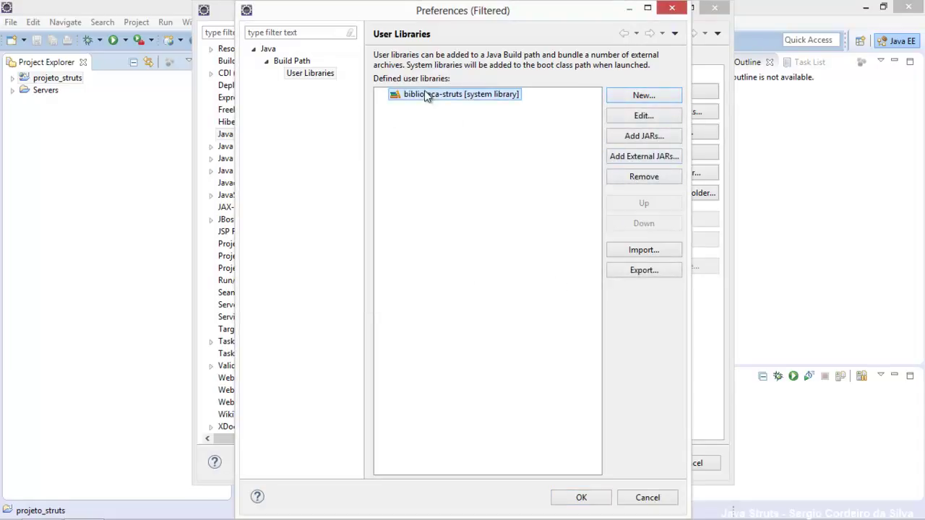
click(644, 159)
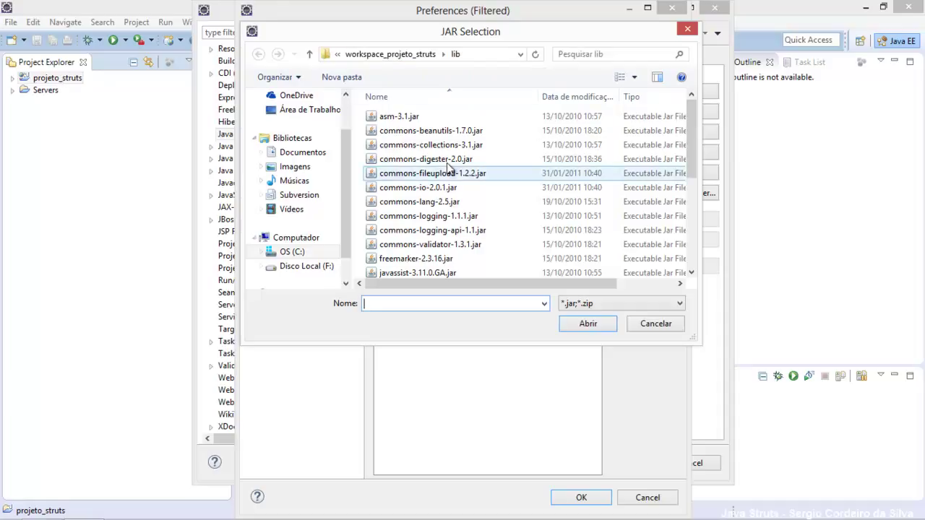
click(421, 161)
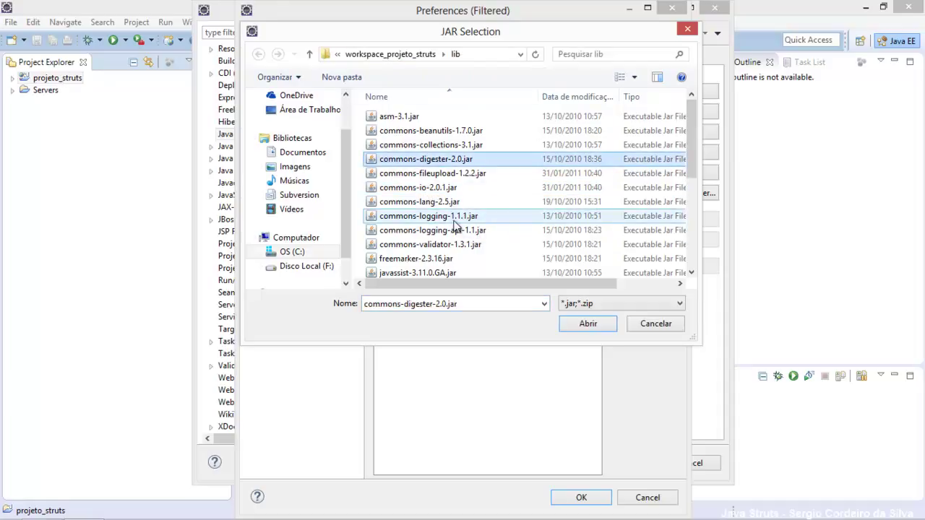
key(ctrl+a)
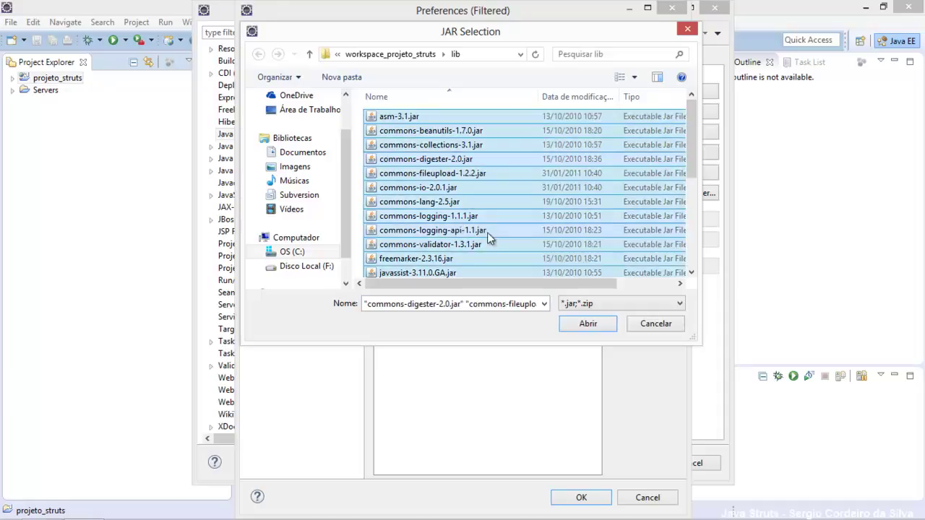
click(588, 323)
Collapse the details of every JAR under biblioteca-struts, from asm-3.1.jar to xwork-core-2.2.3.jar, to review the list.
click(395, 106)
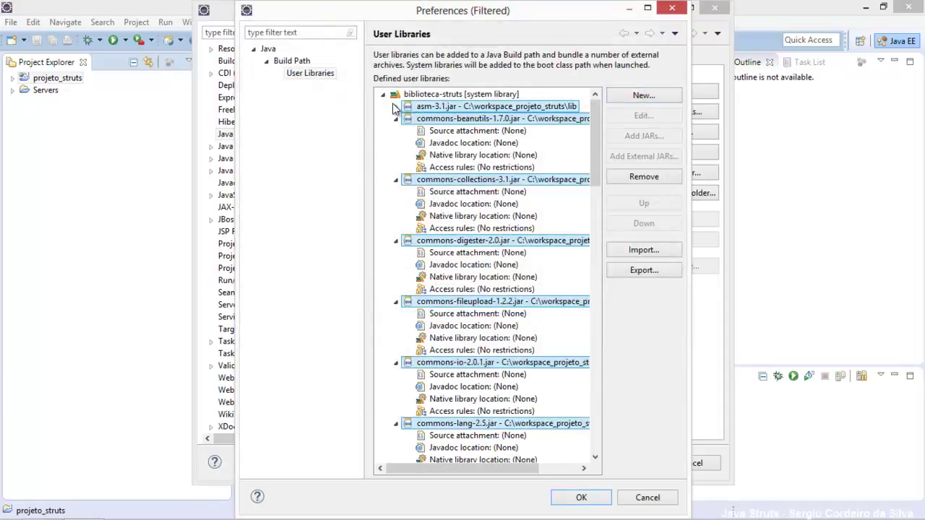
click(396, 119)
click(396, 143)
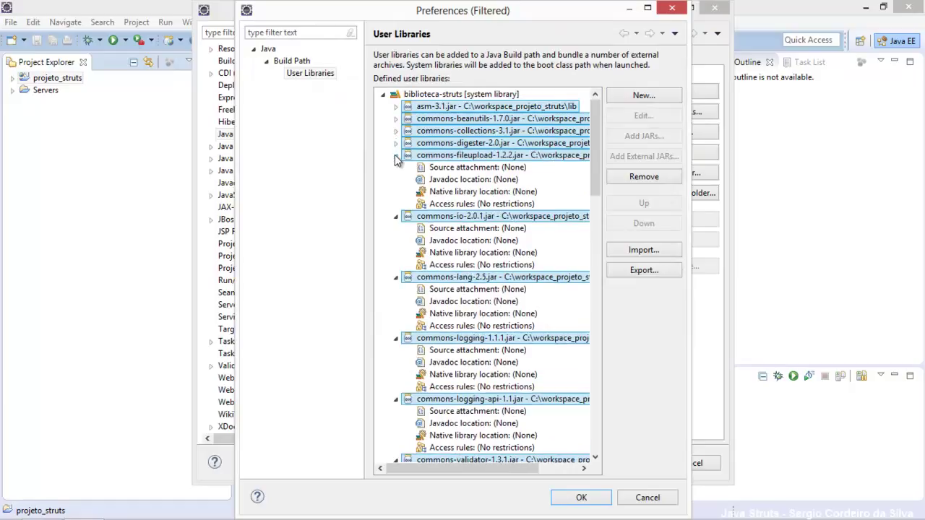
click(396, 155)
click(396, 168)
click(396, 180)
click(396, 192)
click(395, 205)
click(396, 216)
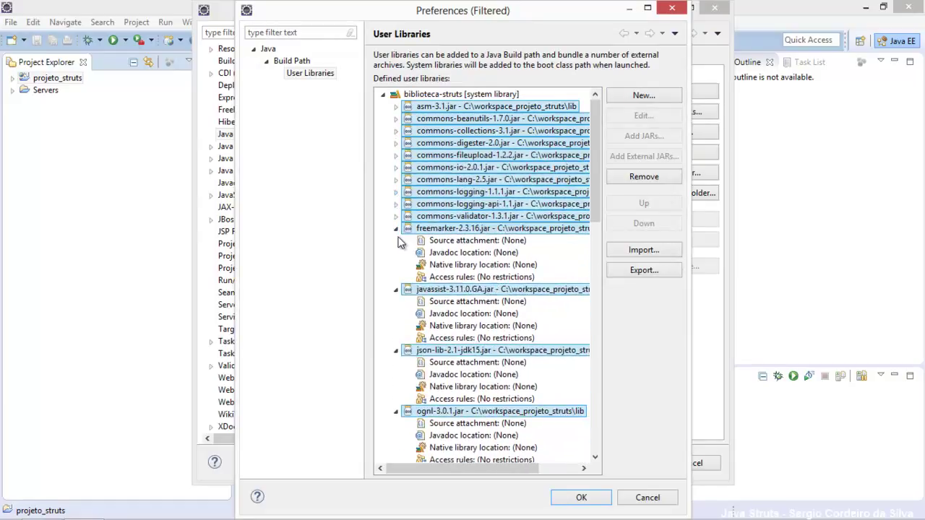
click(396, 229)
click(395, 240)
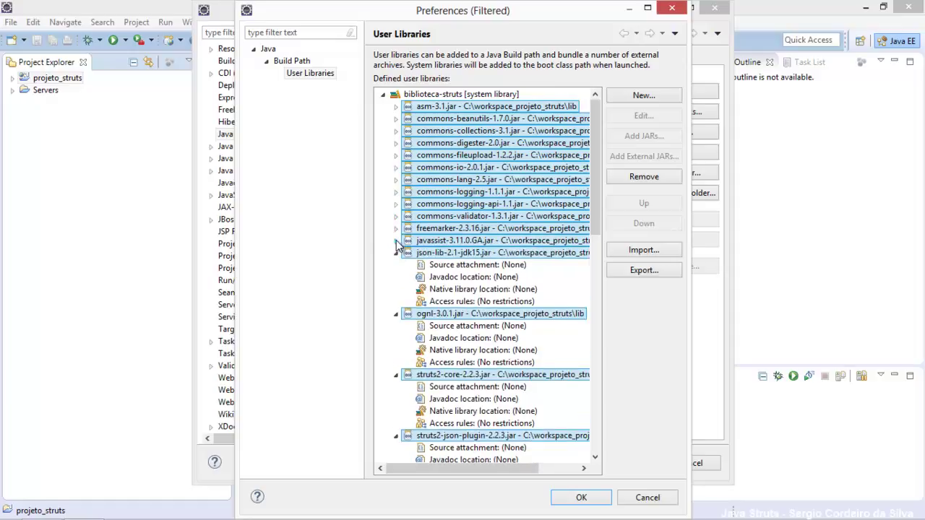
click(396, 253)
click(396, 265)
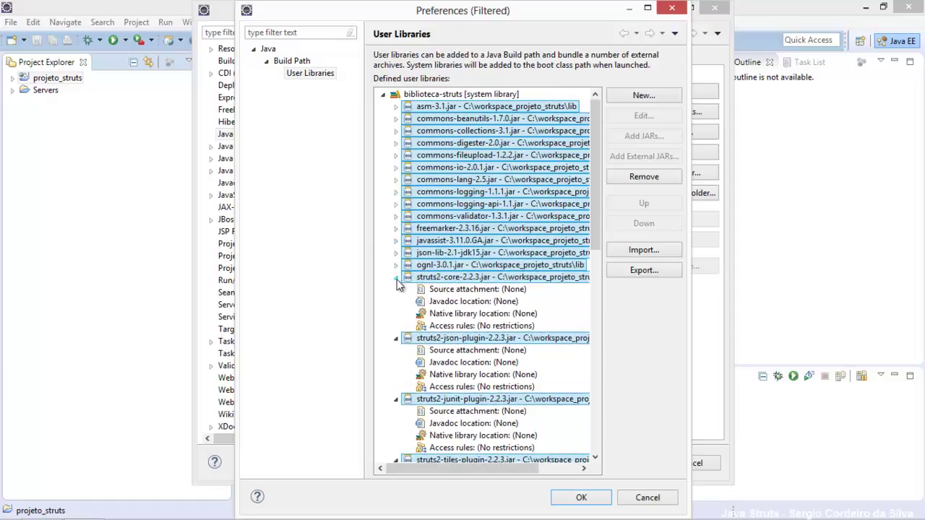
click(396, 277)
click(396, 289)
click(396, 301)
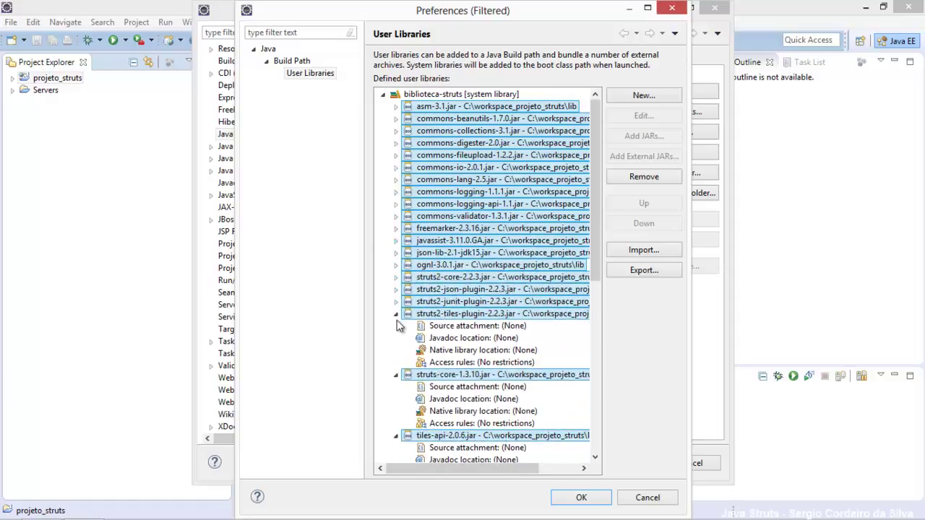
click(396, 313)
click(396, 325)
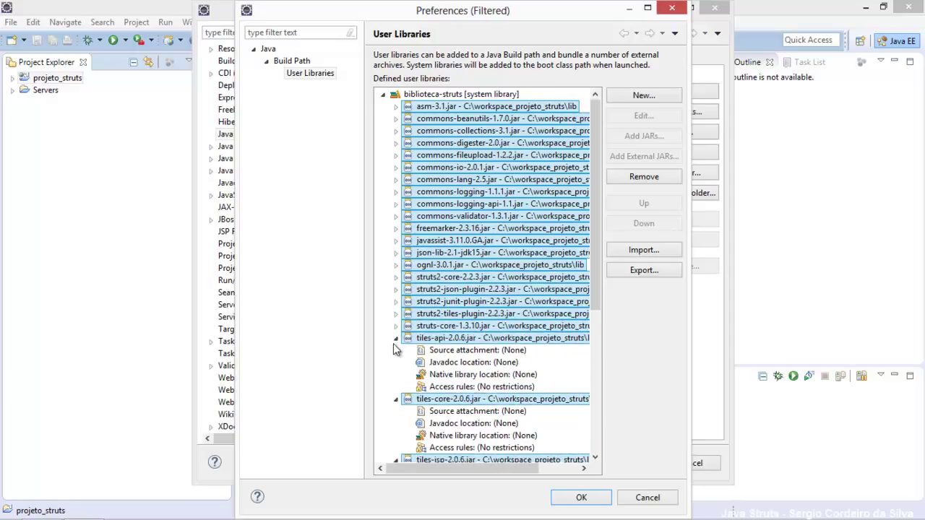
click(396, 338)
click(396, 351)
click(396, 362)
click(396, 375)
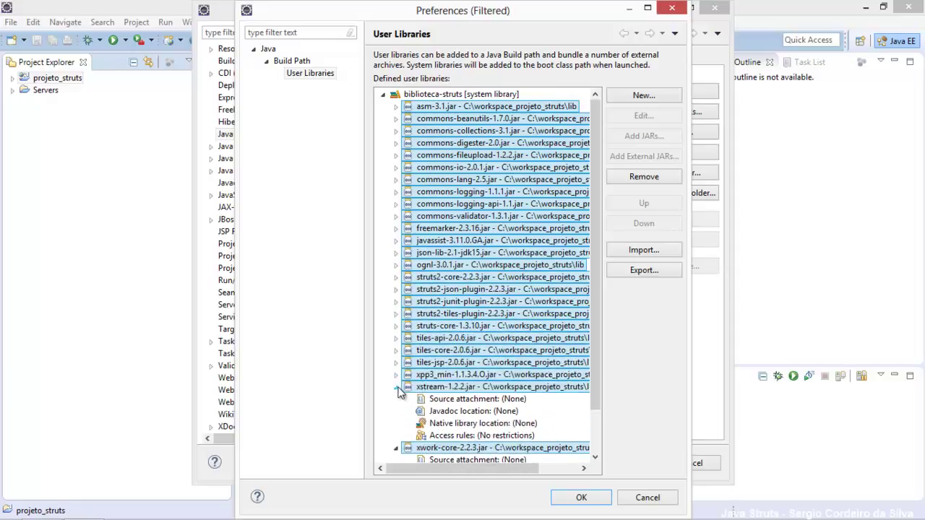
click(396, 387)
click(396, 399)
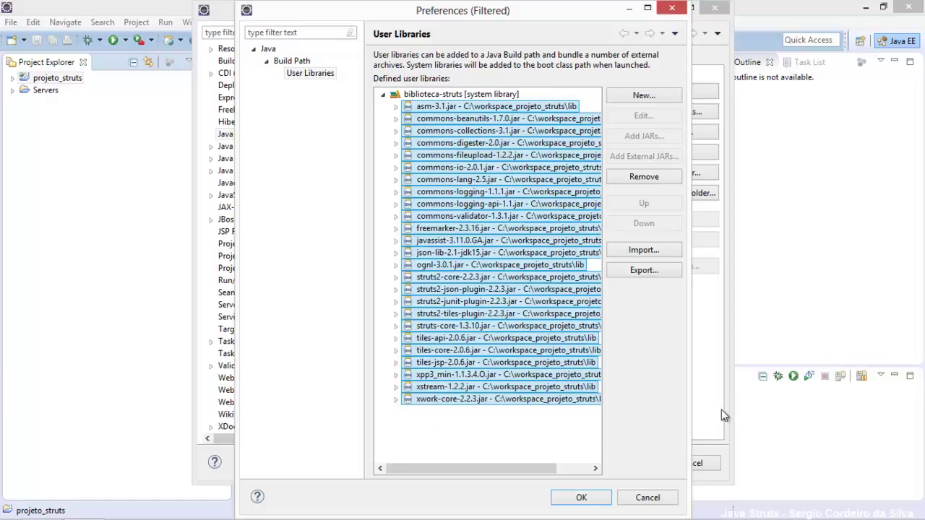
Confirm the user library definition and finish adding biblioteca-struts to the build path of projeto_struts.
click(581, 497)
click(531, 327)
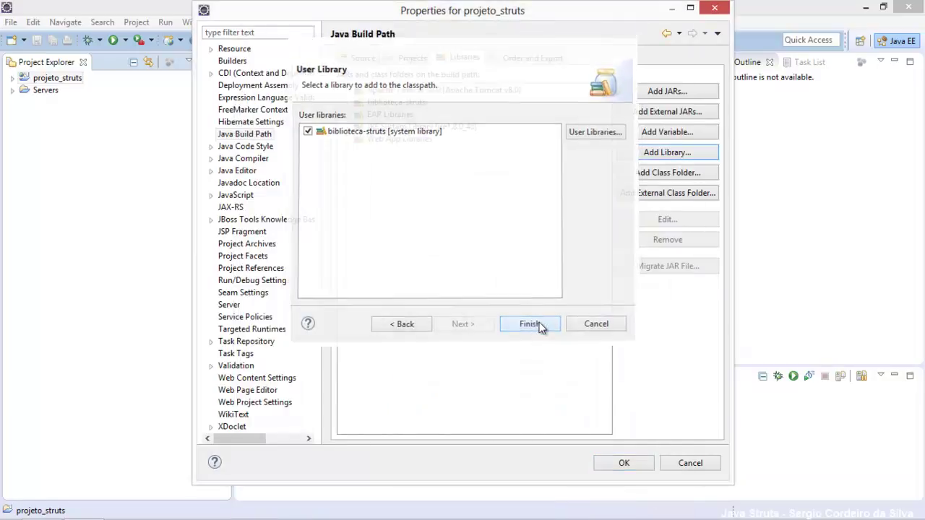
click(619, 462)
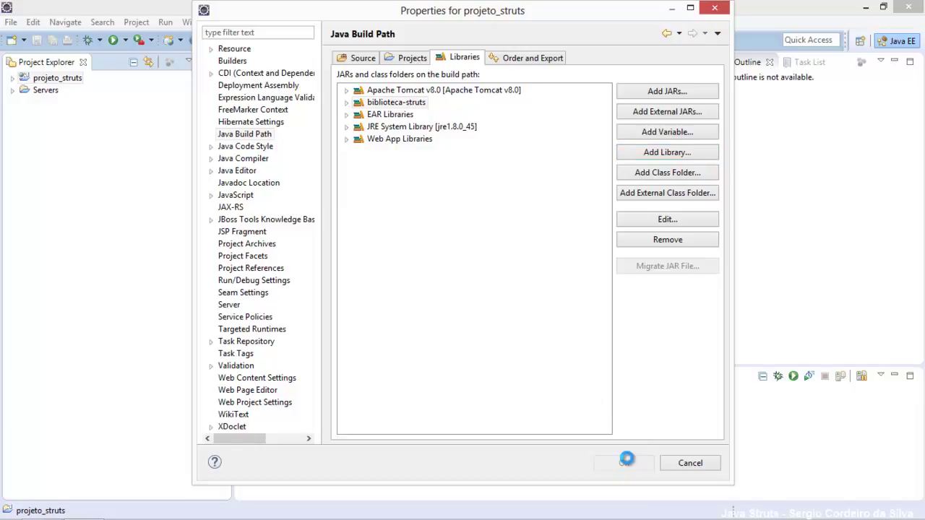
Check the JARs of biblioteca-struts among the Java Resources libraries of projeto_struts, then collapse the project tree.
click(12, 79)
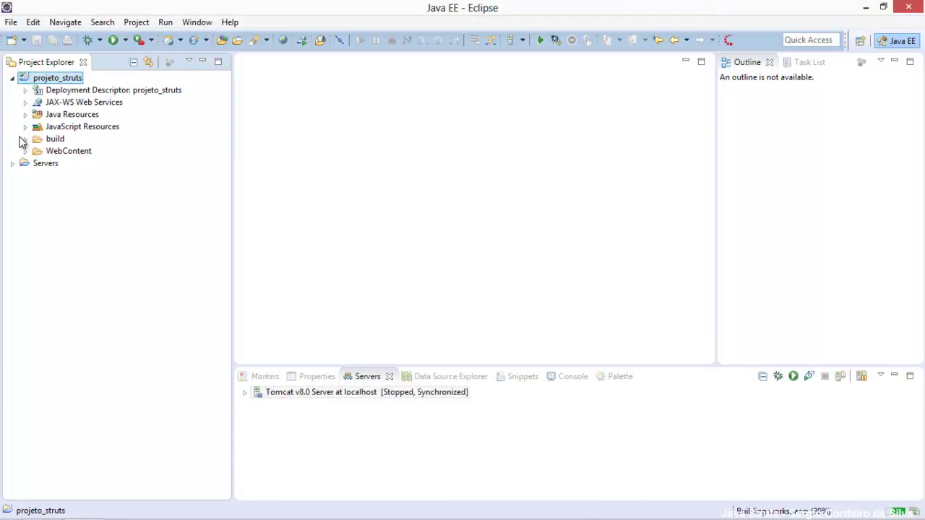
click(25, 115)
click(38, 139)
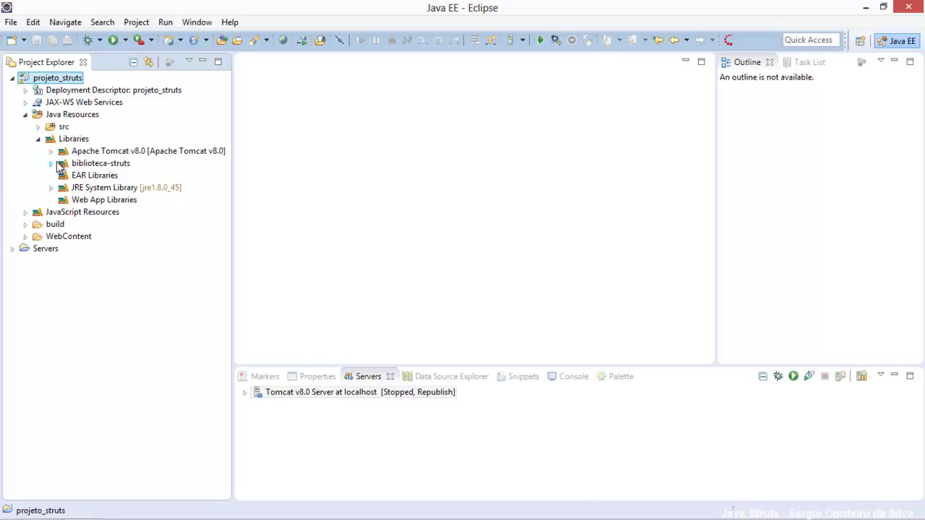
click(52, 163)
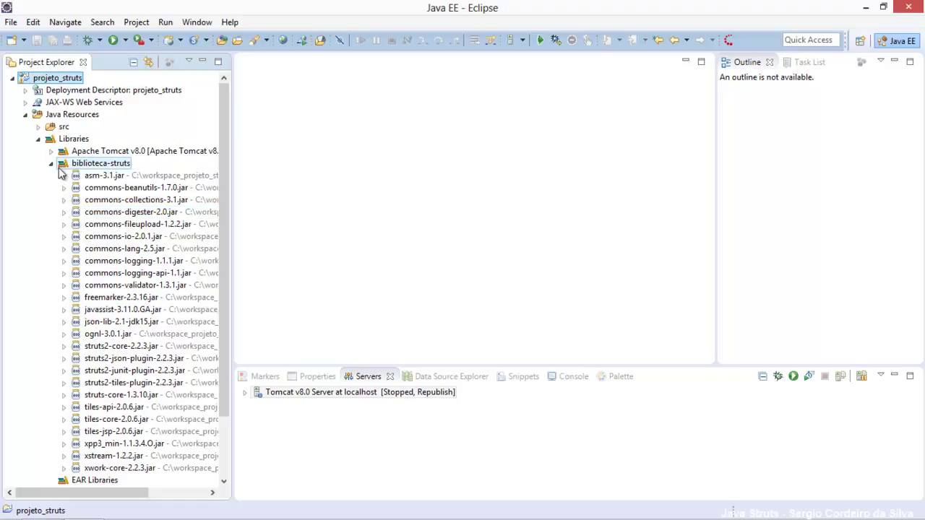
click(51, 163)
click(38, 139)
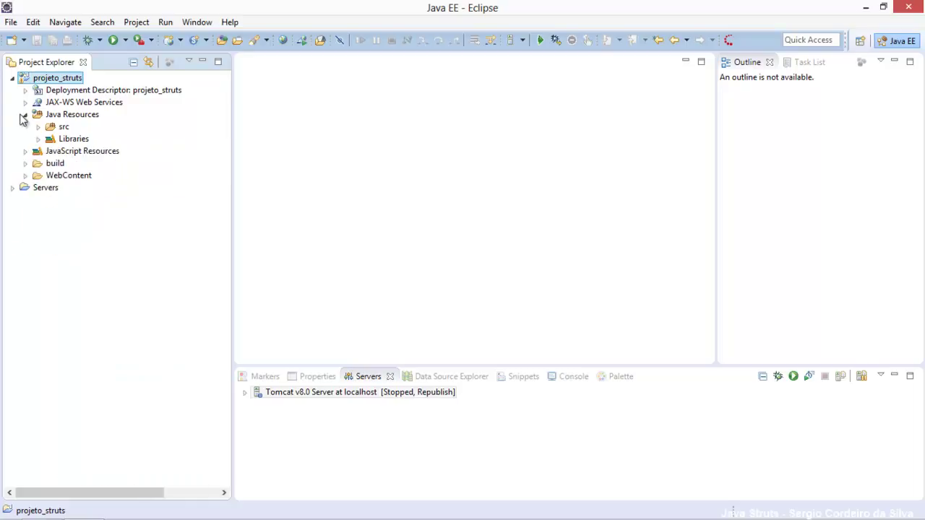
click(25, 114)
click(12, 78)
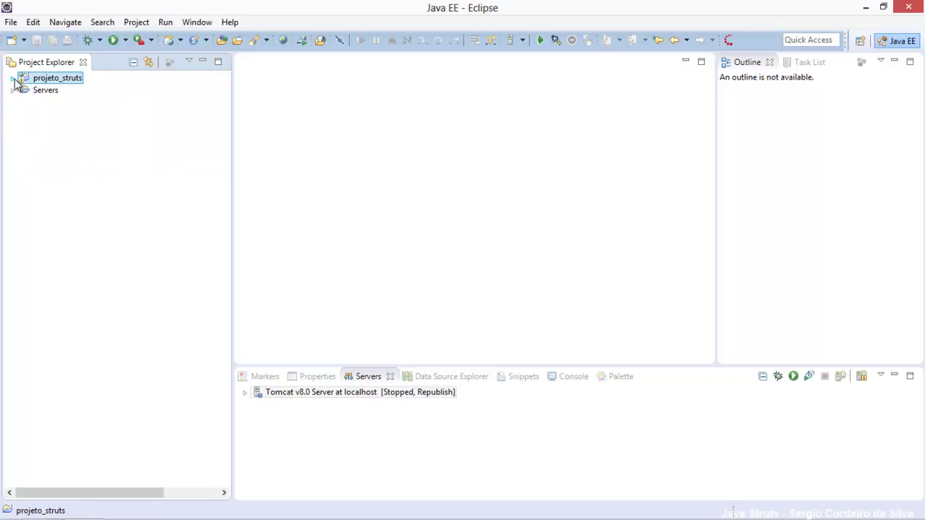
Add the biblioteca-struts Java build path entry to the Deployment Assembly of projeto_struts and save the project properties.
right_click(45, 79)
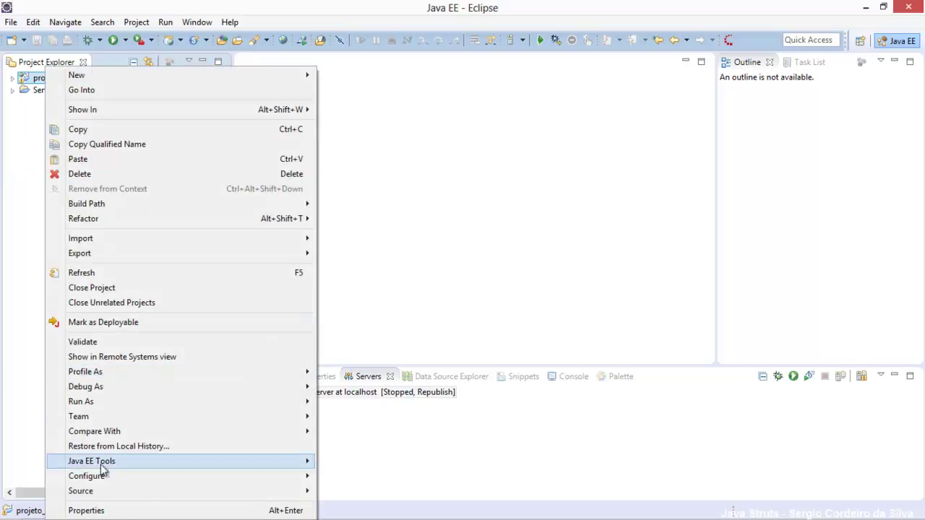
click(103, 510)
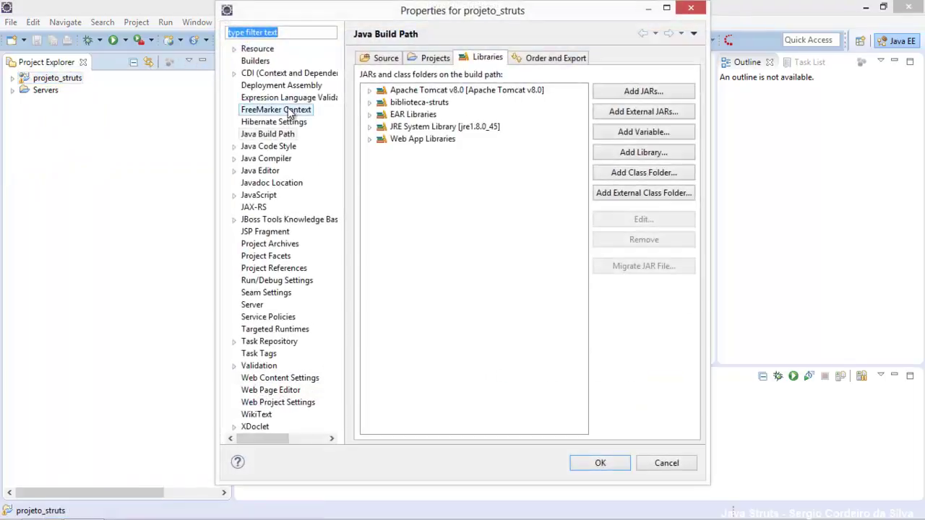
click(281, 88)
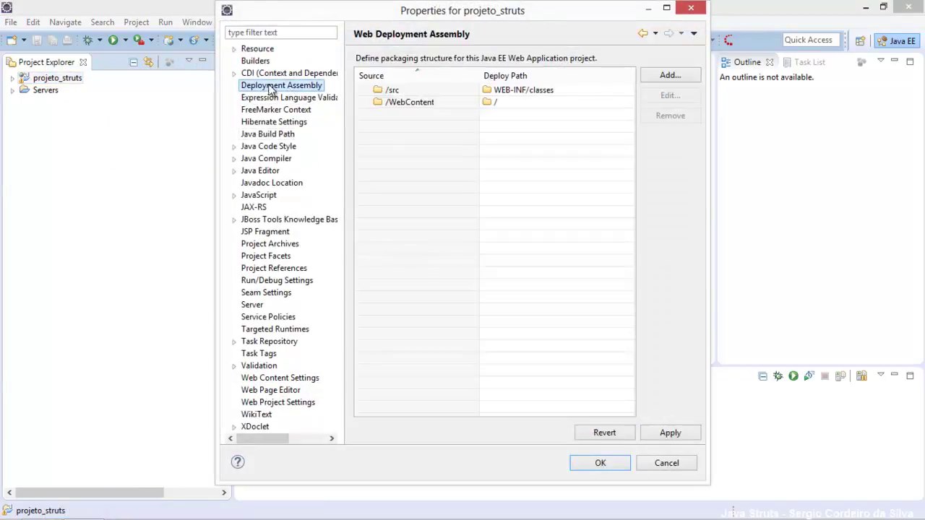
click(665, 74)
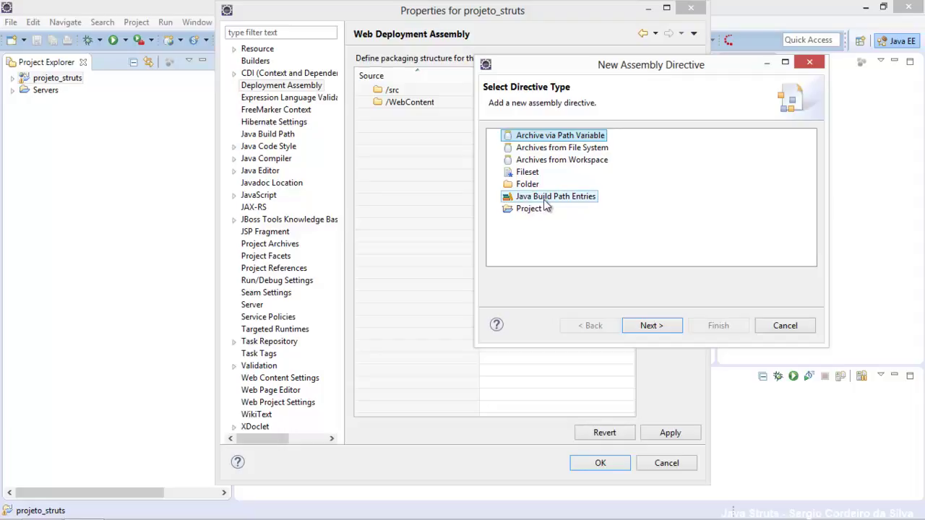
click(555, 200)
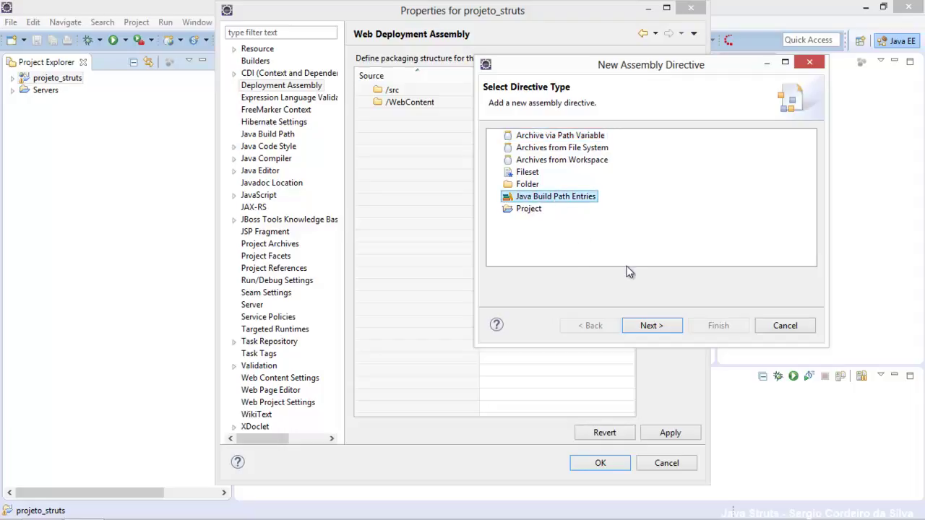
click(650, 325)
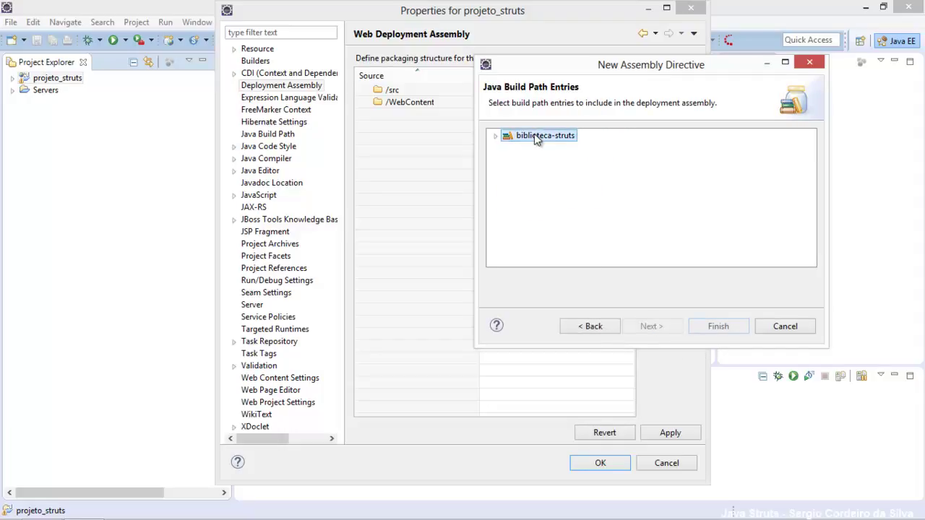
click(717, 326)
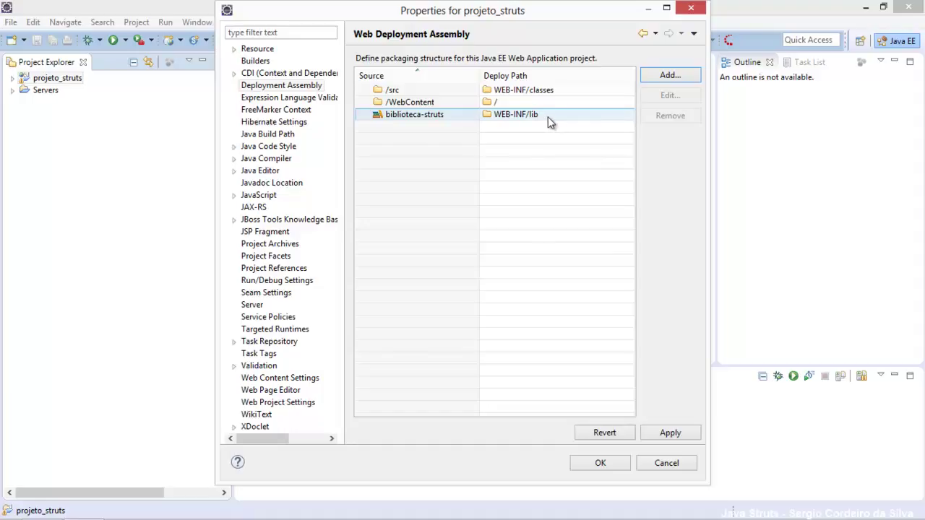
click(670, 434)
click(609, 462)
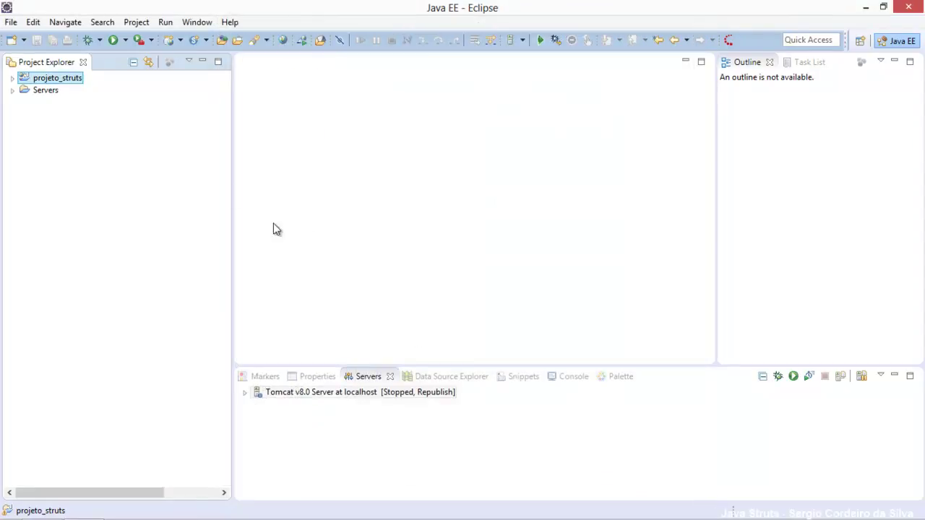
Expand projeto_struts down to WebContent/WEB-INF and check the contents of its lib folder.
click(11, 78)
click(25, 151)
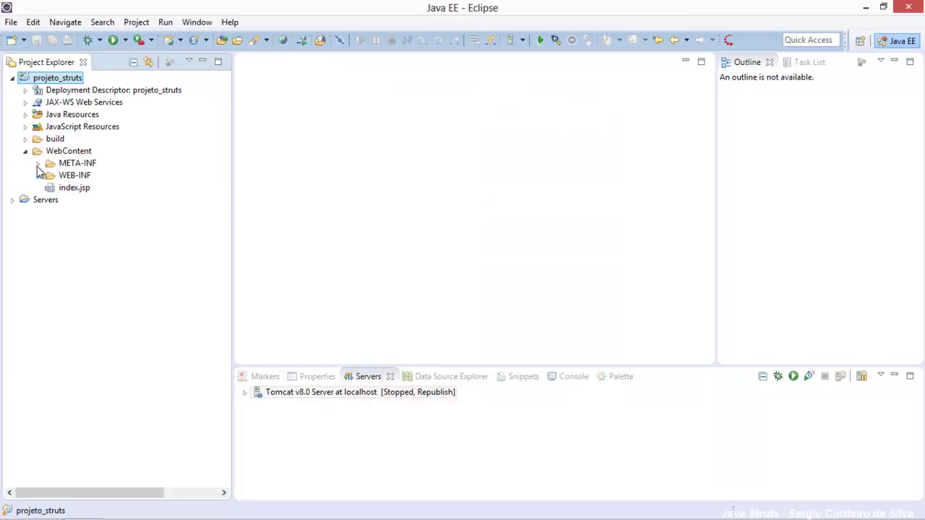
click(38, 175)
click(75, 188)
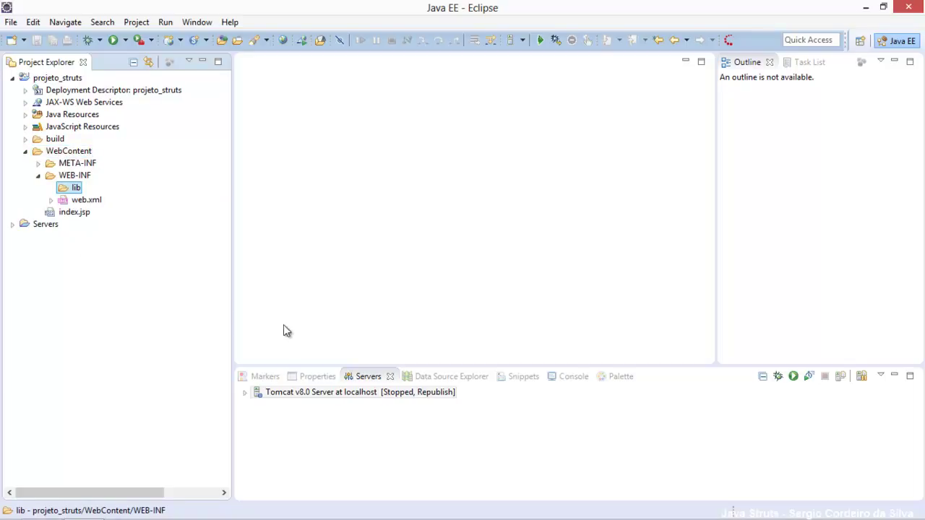
click(39, 177)
click(39, 177)
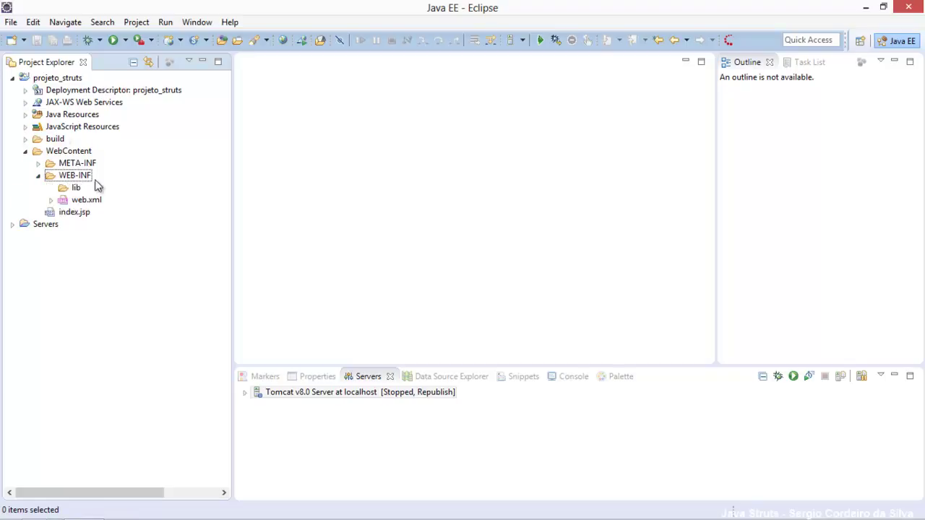
Open web.xml from WEB-INF in the editor and select the neighbouring lib folder.
double_click(72, 201)
click(51, 201)
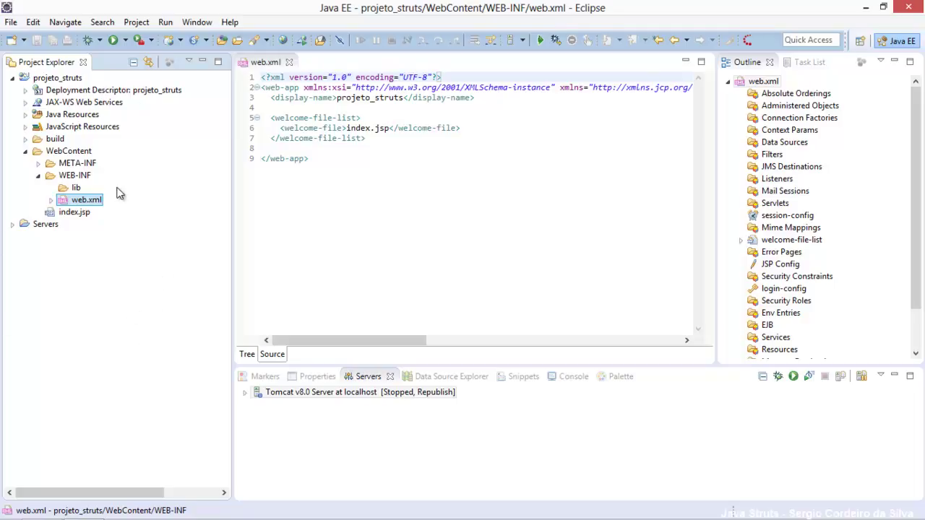
click(75, 189)
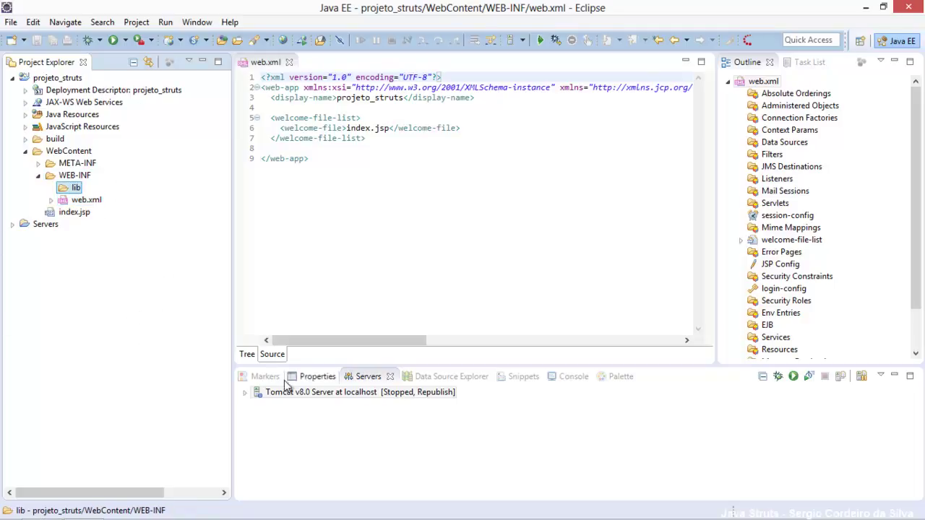